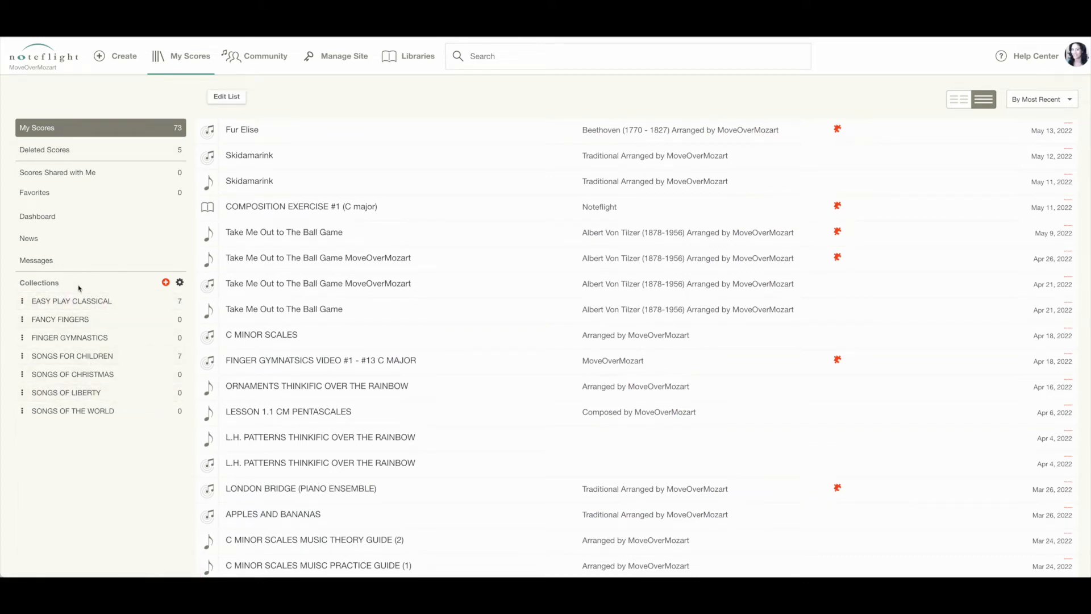
# Create a new score collection titled PIANO 1 and open it.
pyautogui.click(166, 283)
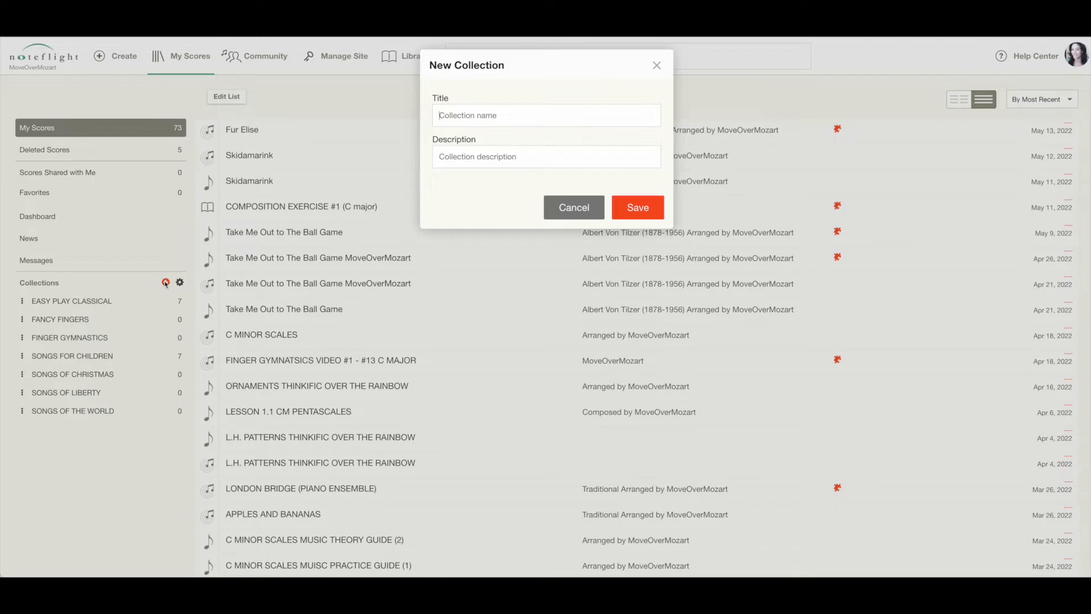
pyautogui.write('PIANO 1')
pyautogui.click(647, 210)
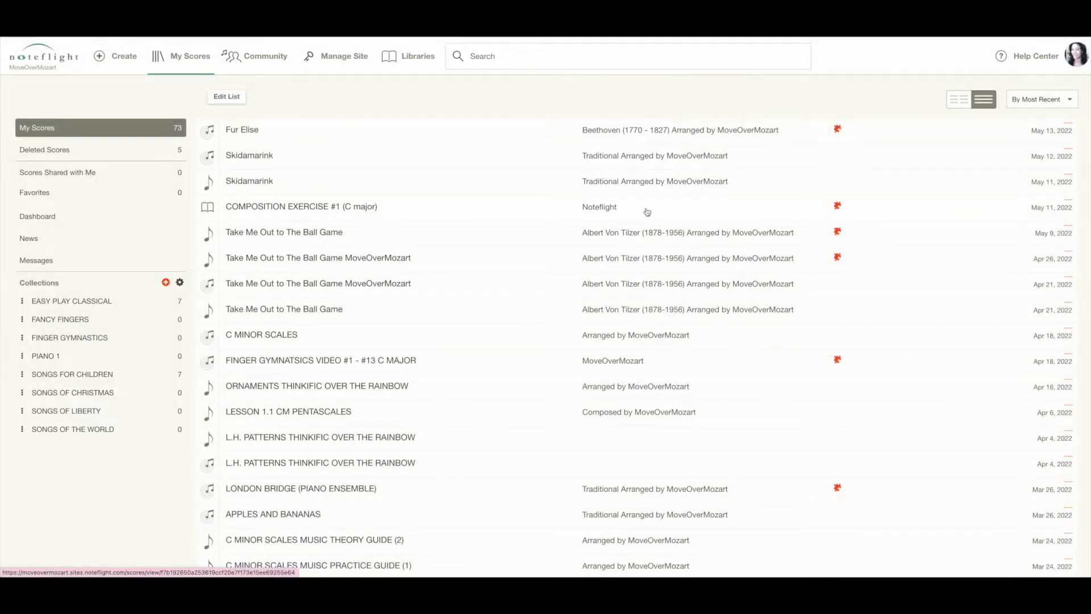
pyautogui.click(34, 356)
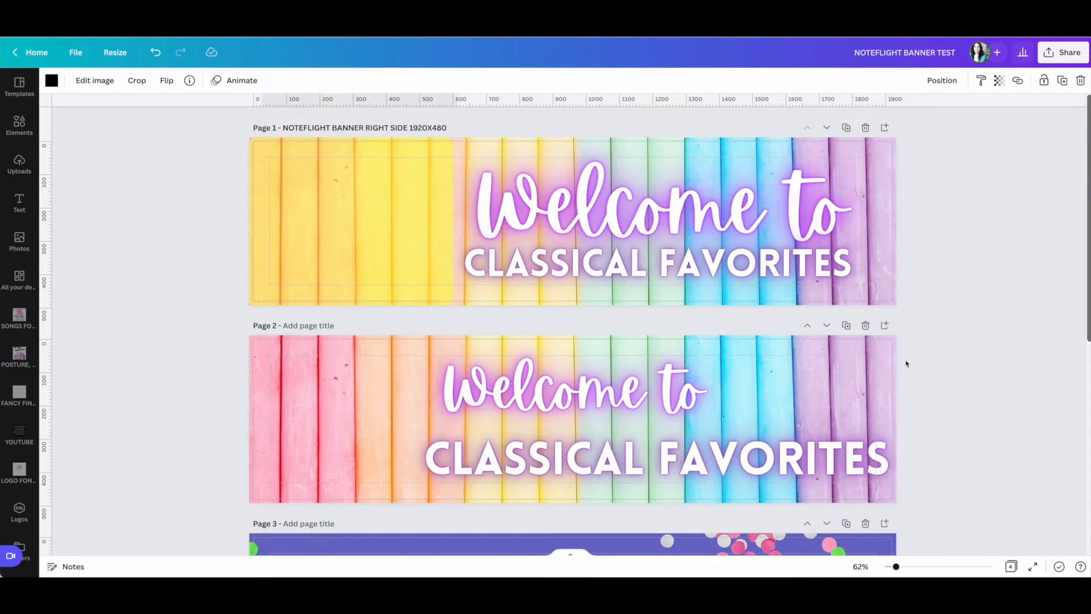
# In the Canva banner design, add a new page after page 4 and title it 1920X480.
pyautogui.scroll(-7, 906, 363)
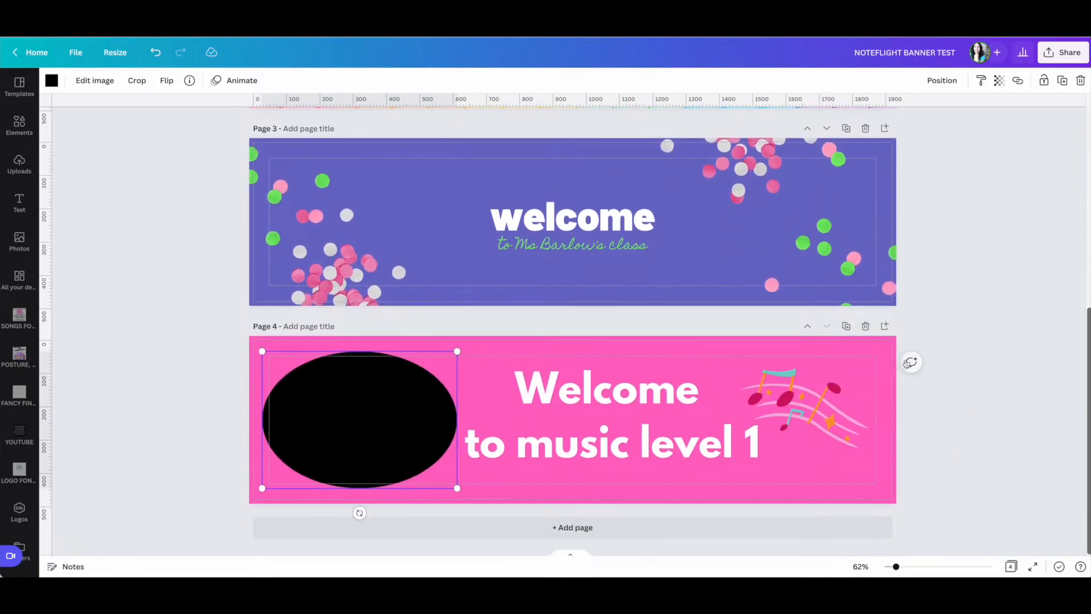
pyautogui.click(630, 528)
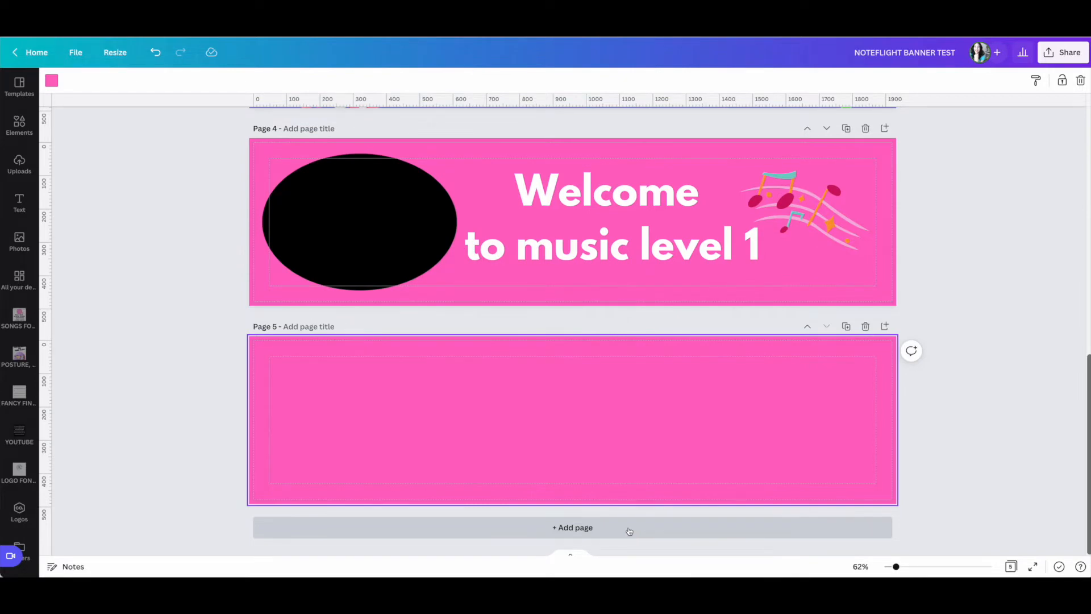
pyautogui.click(321, 328)
pyautogui.write('192')
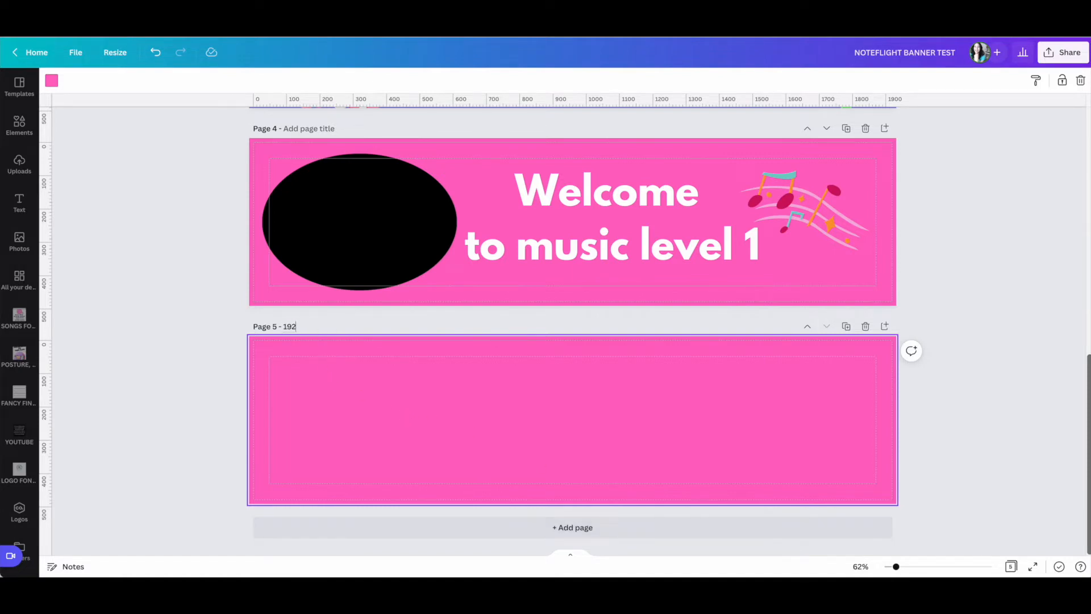
pyautogui.write('0X480')
# Browse the template results for MUSIC GOOGLE CLASSROOM to examine classroom banner designs.
pyautogui.click(19, 87)
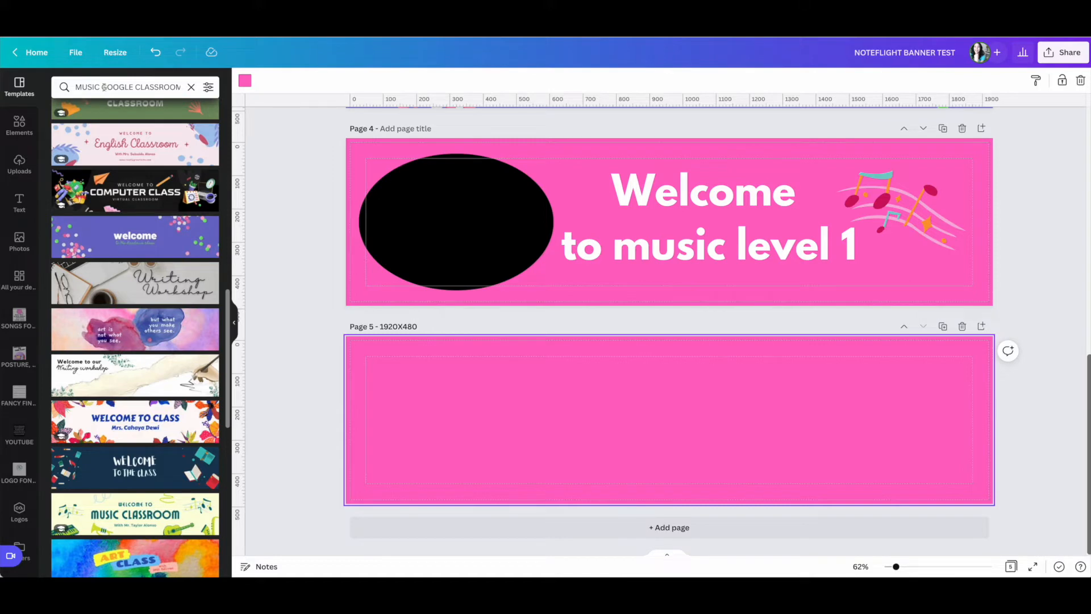
pyautogui.click(124, 86)
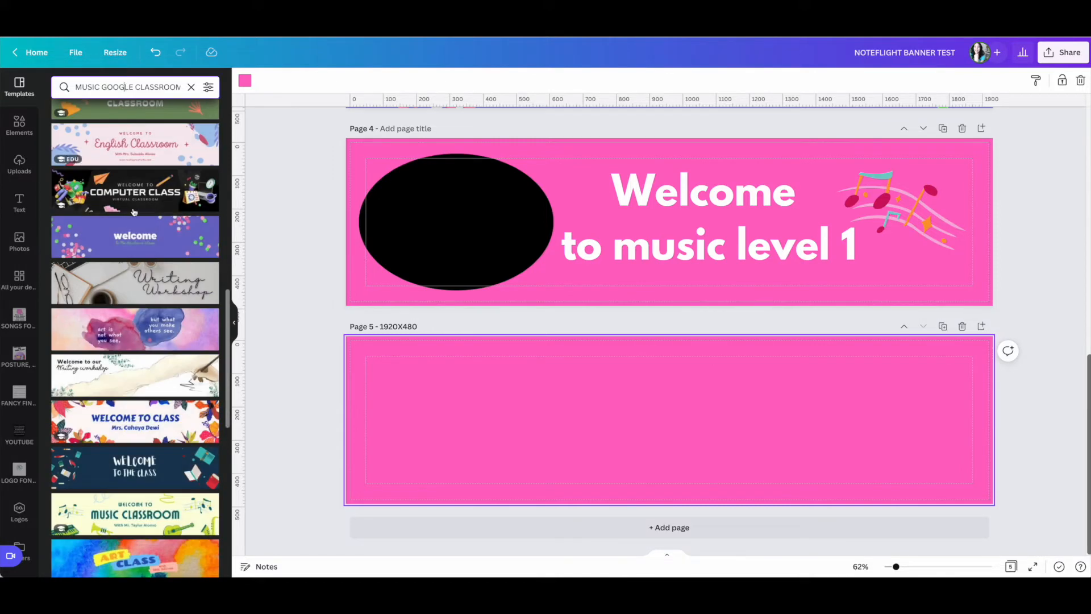
pyautogui.scroll(-5, 160, 343)
pyautogui.scroll(-5, 160, 342)
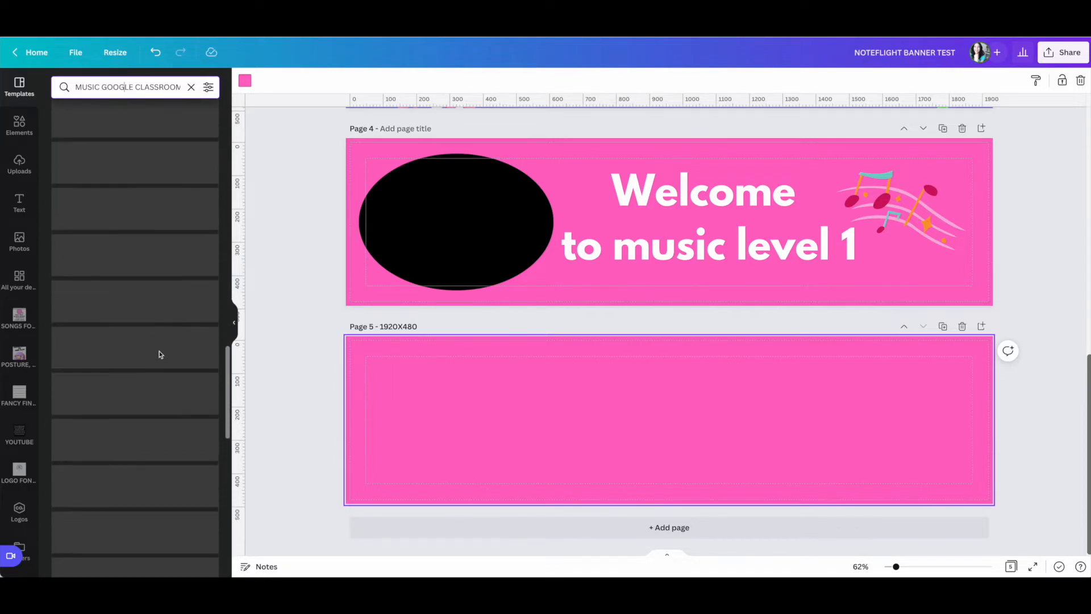
pyautogui.scroll(3, 161, 373)
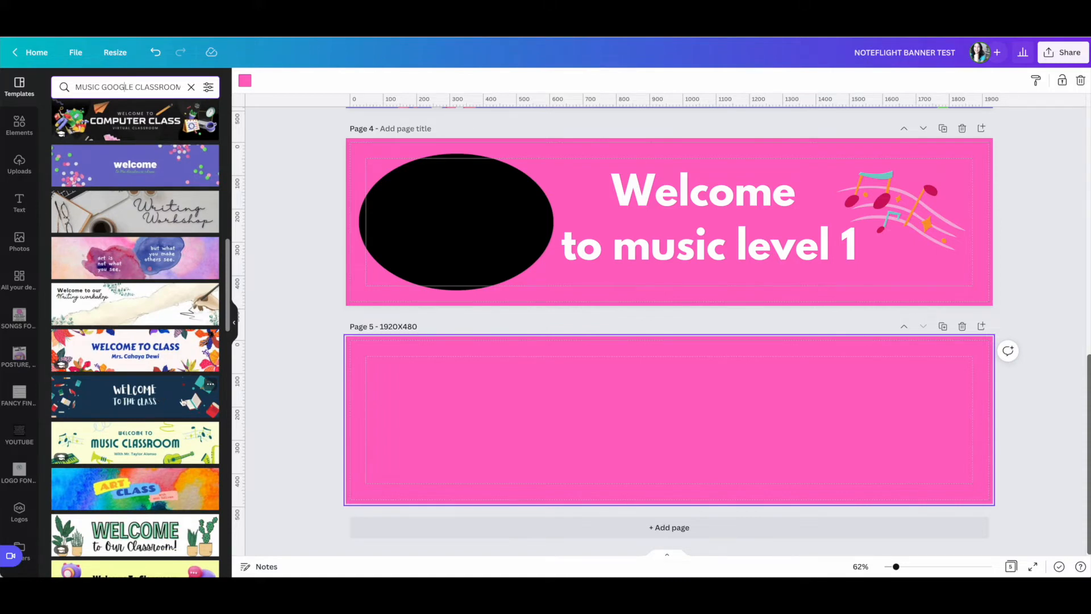
pyautogui.click(233, 324)
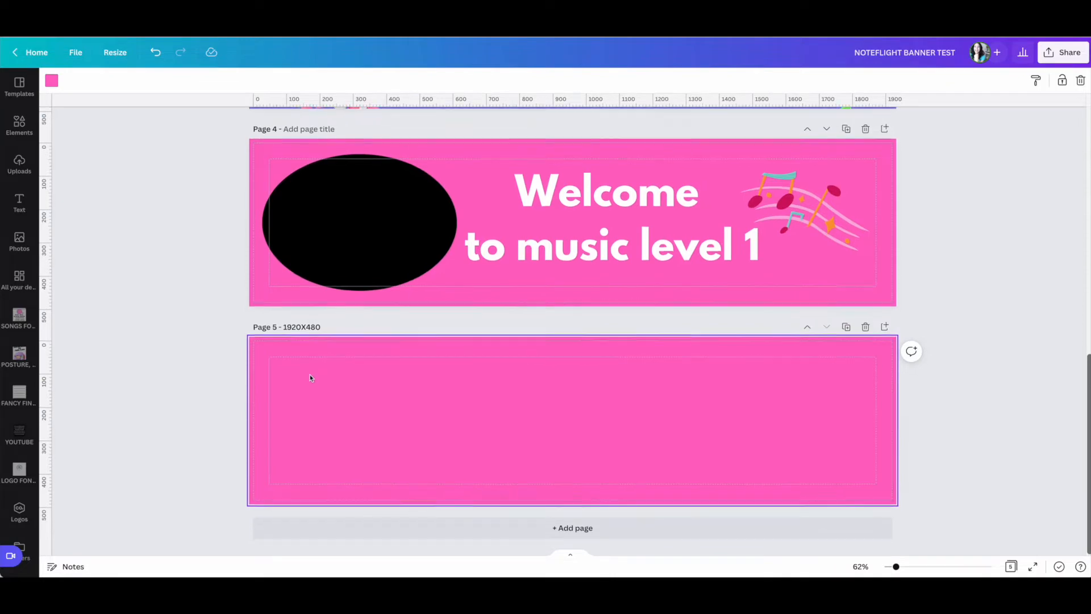
# Change the background of page 5 to the light aqua from the photo colors.
pyautogui.click(52, 81)
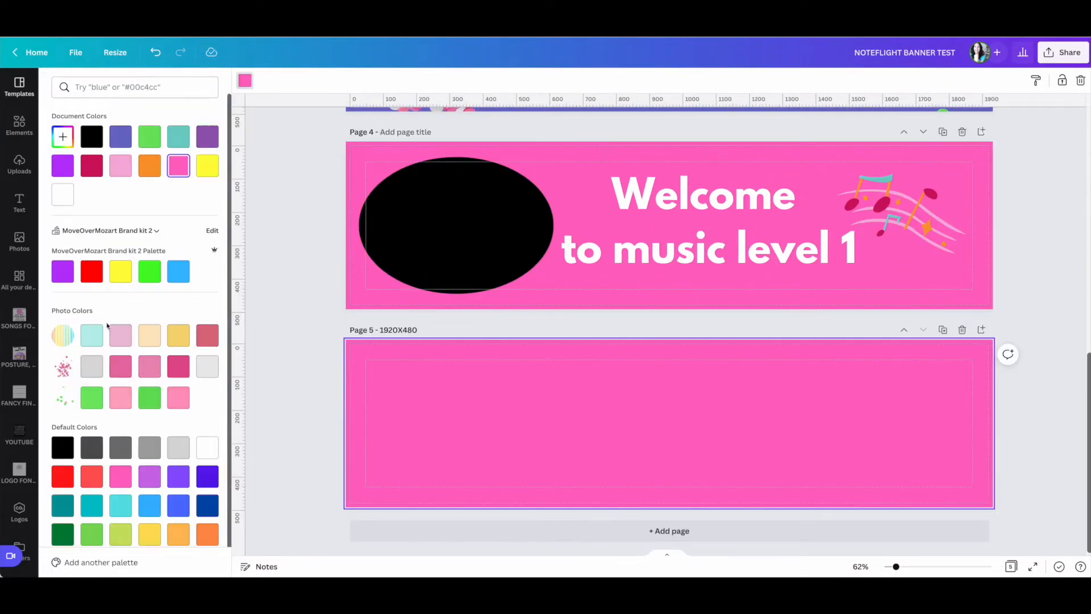
pyautogui.click(95, 336)
pyautogui.click(311, 335)
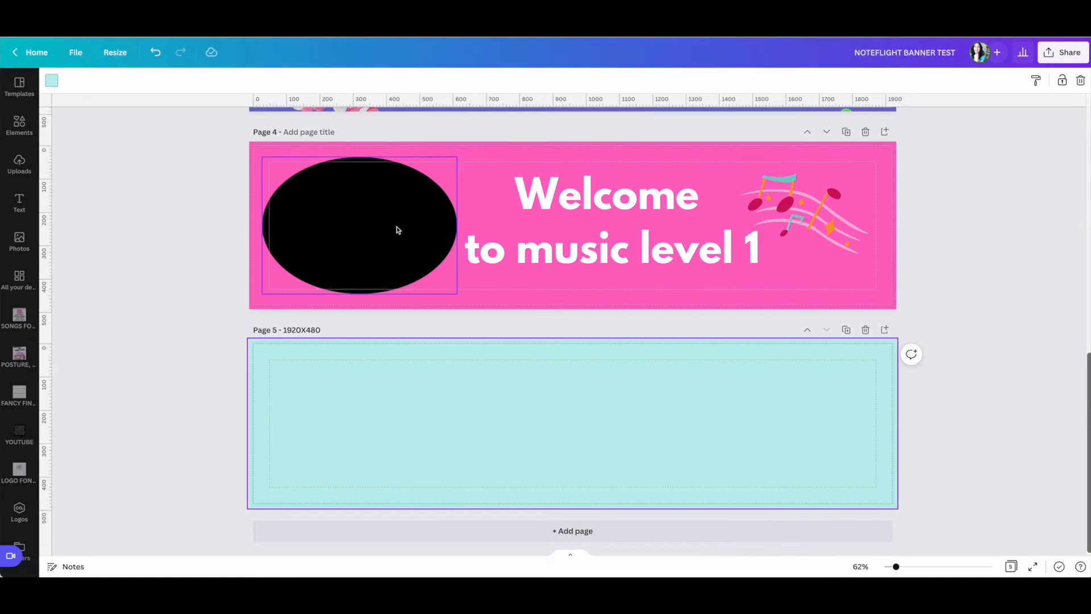
# Search the elements for SQUARE and add the plain solid square to page 5.
pyautogui.scroll(10, 397, 230)
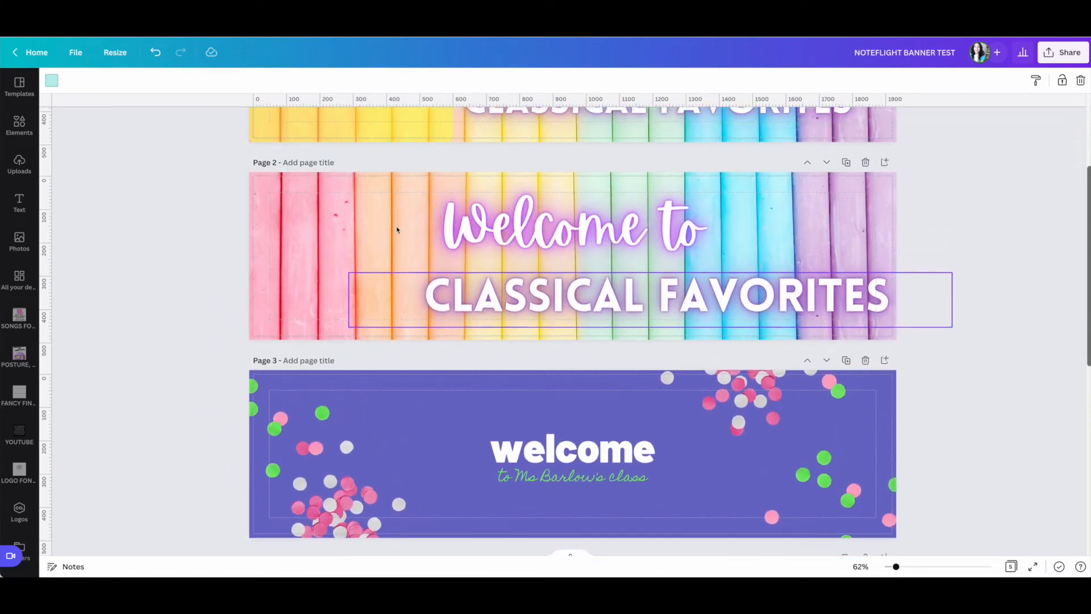
pyautogui.scroll(2, 396, 230)
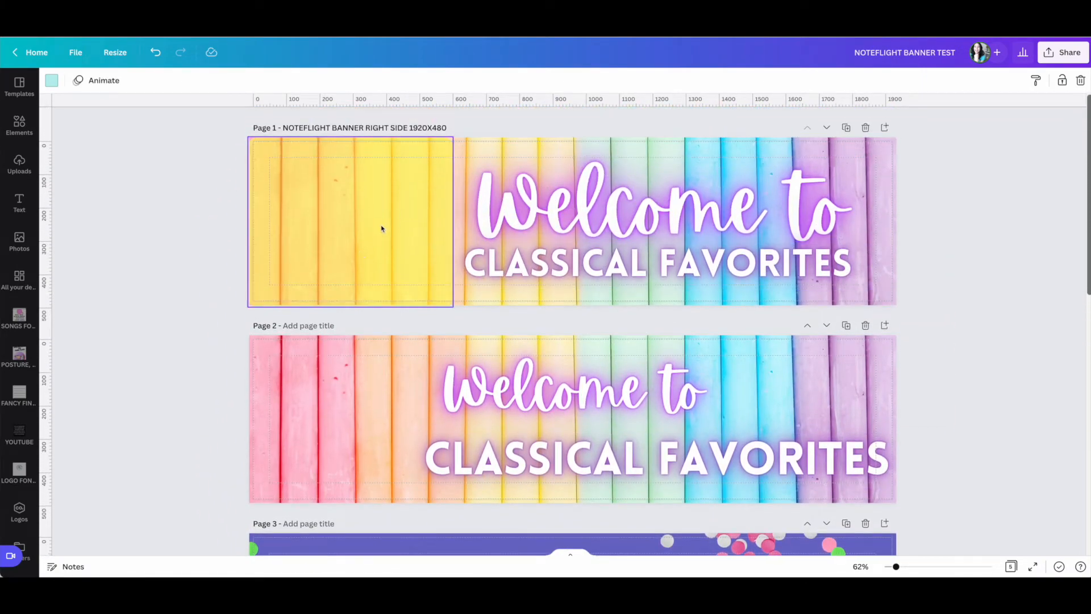
pyautogui.scroll(-10, 382, 228)
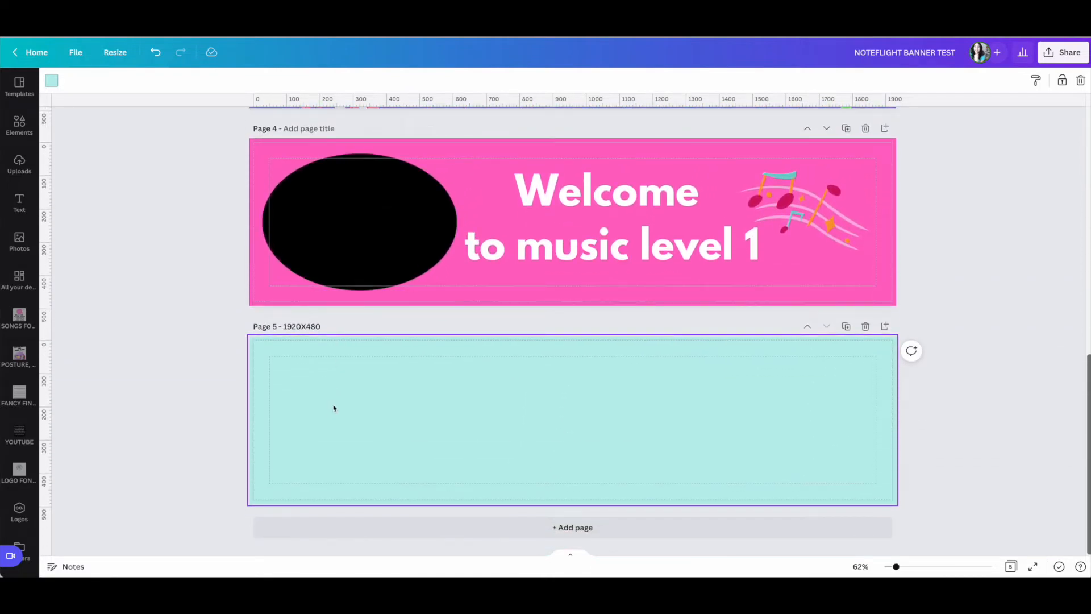
pyautogui.click(20, 127)
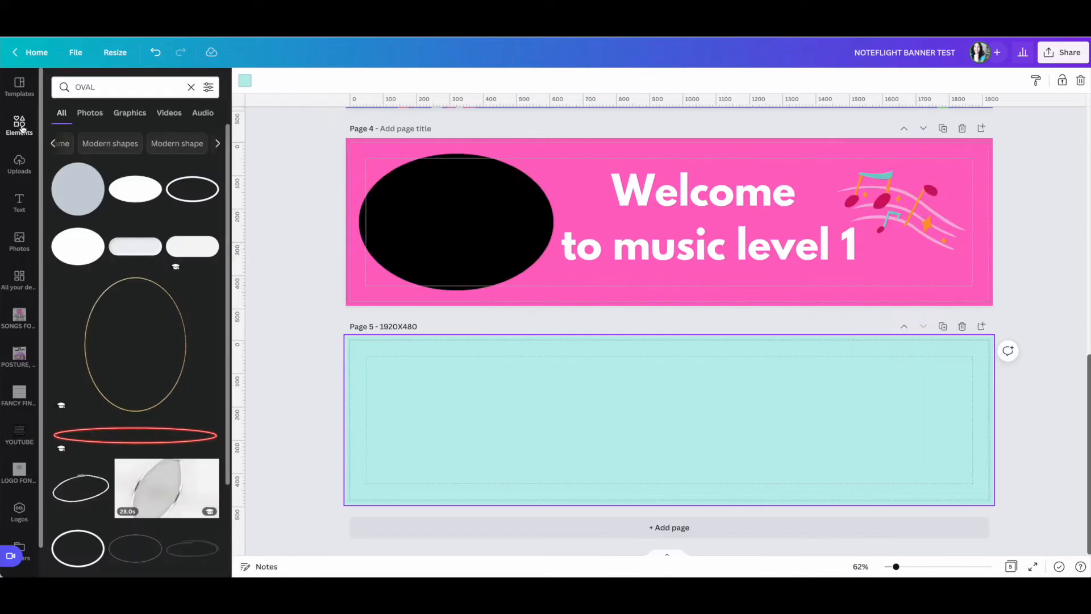
pyautogui.click(73, 87)
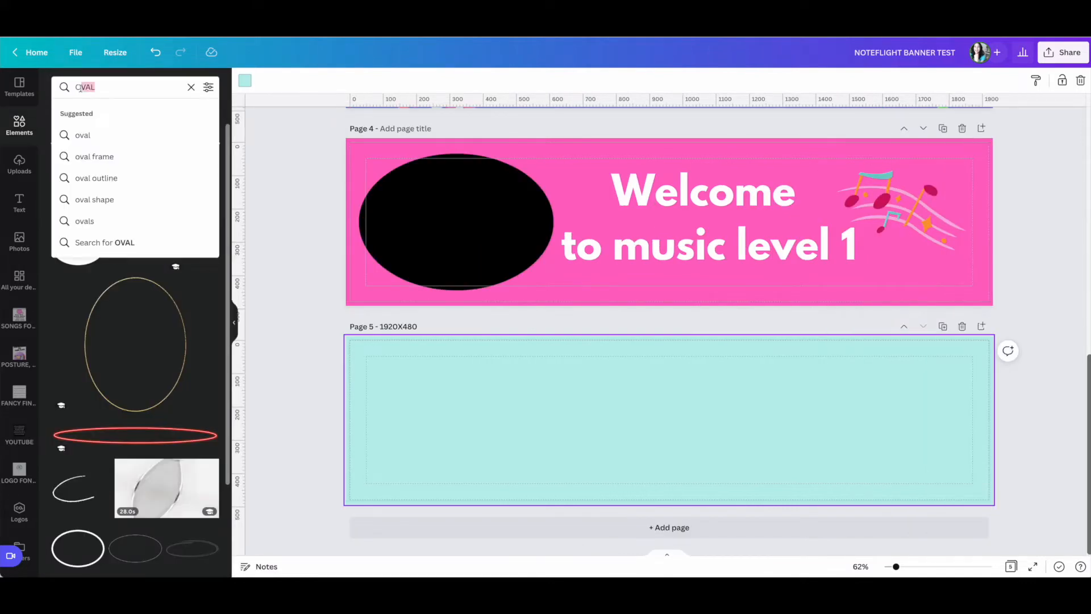
pyautogui.write('SQUARE')
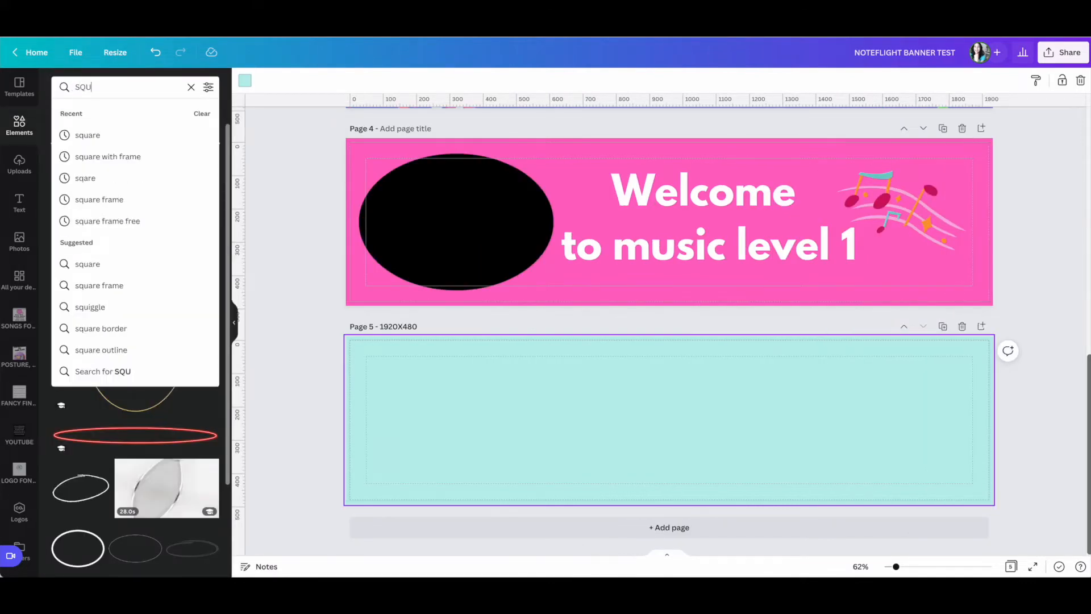
pyautogui.press('Return')
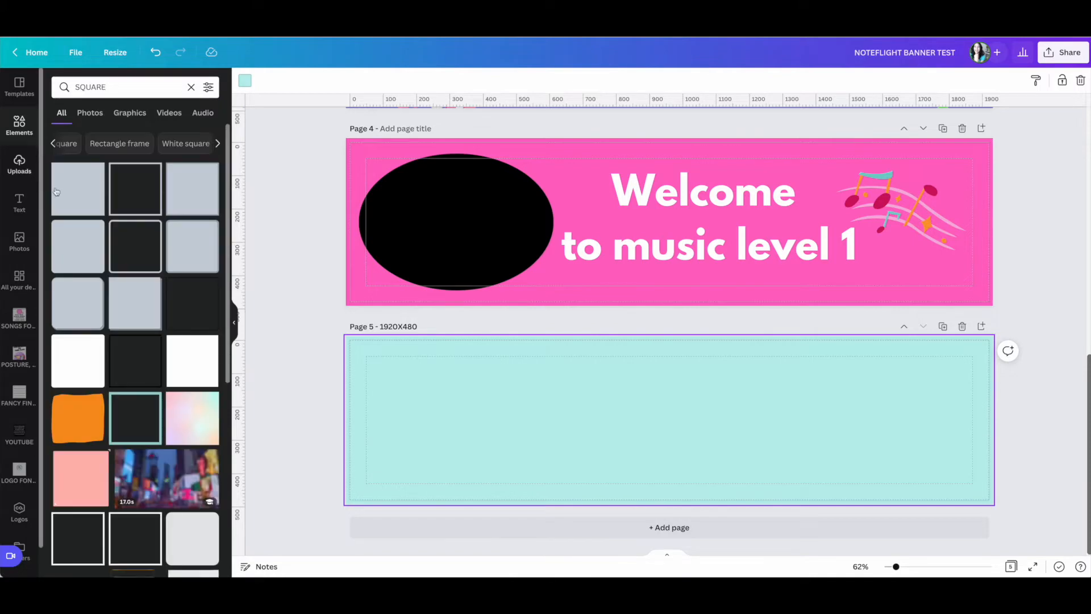
pyautogui.click(68, 198)
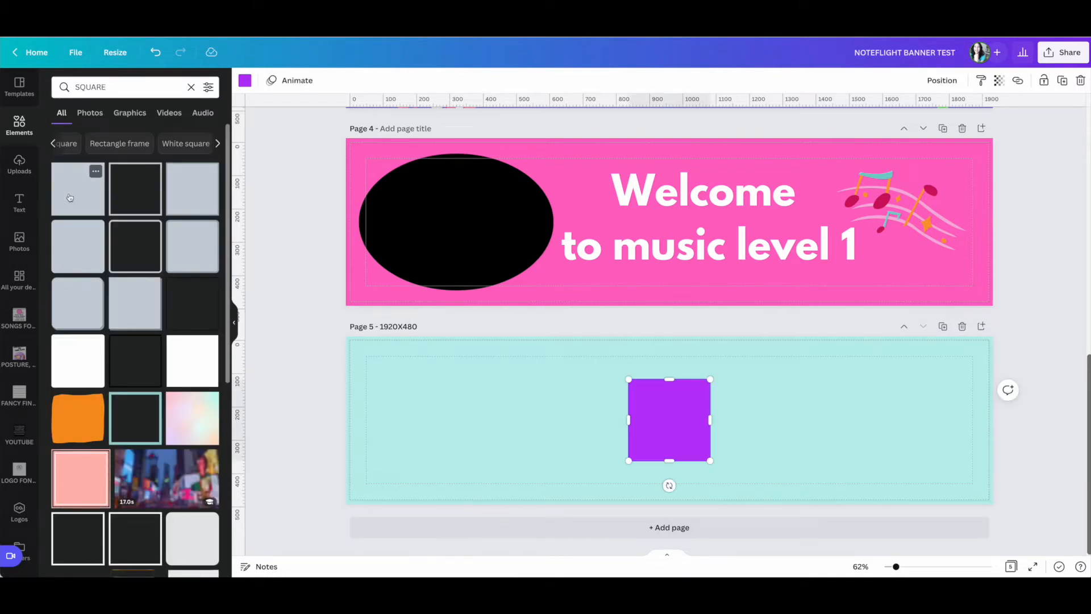
# Move the square to page 5's upper-left corner and enlarge it to cover the left part of the banner, about 620 px wide.
pyautogui.moveTo(646, 416); pyautogui.dragTo(373, 371)
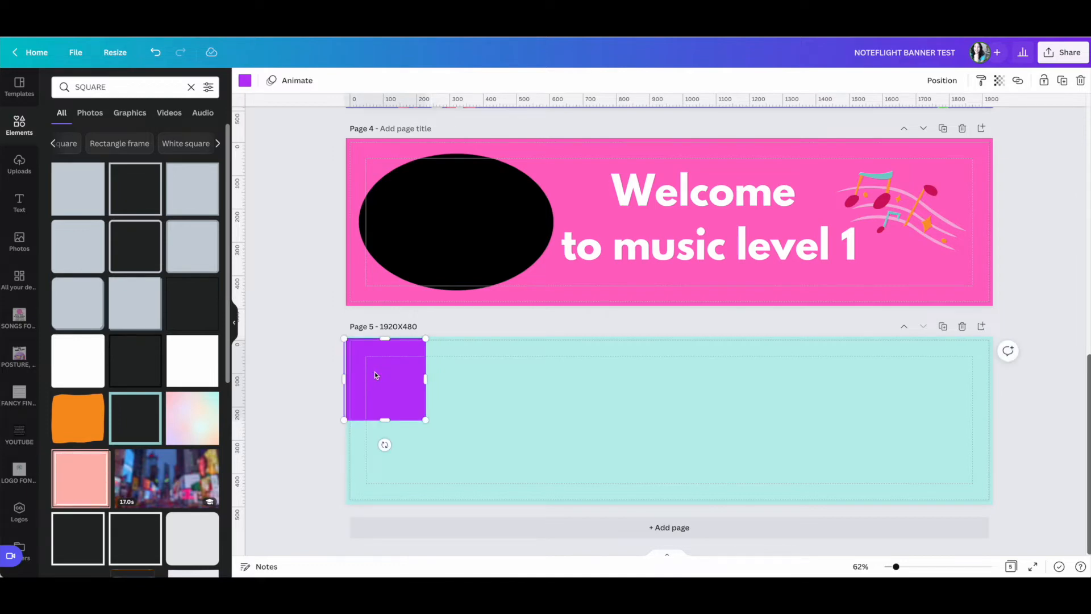
pyautogui.moveTo(425, 420); pyautogui.dragTo(553, 466)
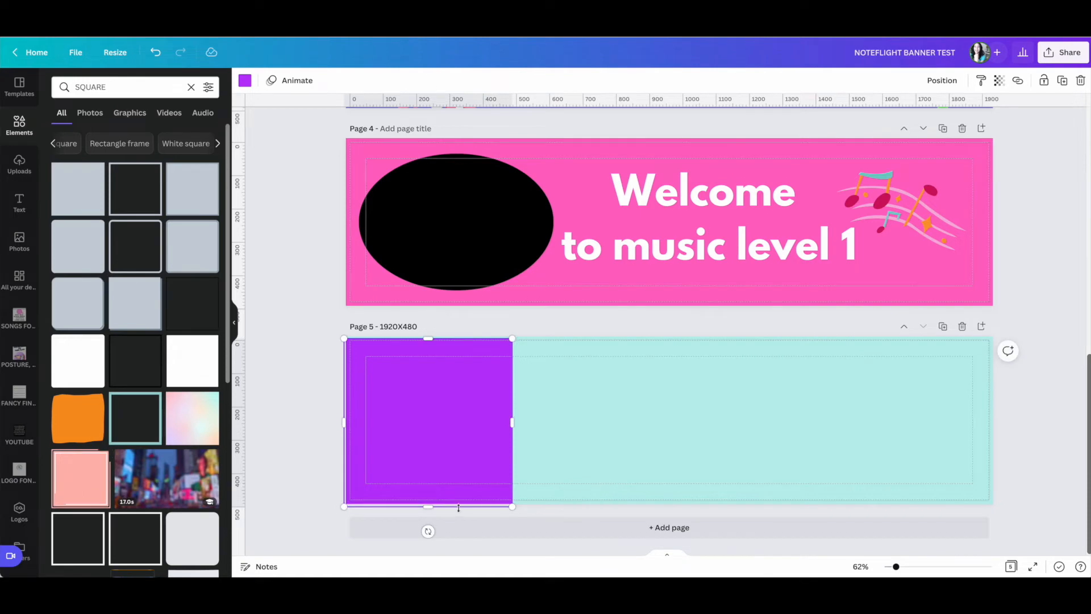
pyautogui.moveTo(431, 501); pyautogui.dragTo(429, 504)
pyautogui.moveTo(511, 423); pyautogui.dragTo(550, 421)
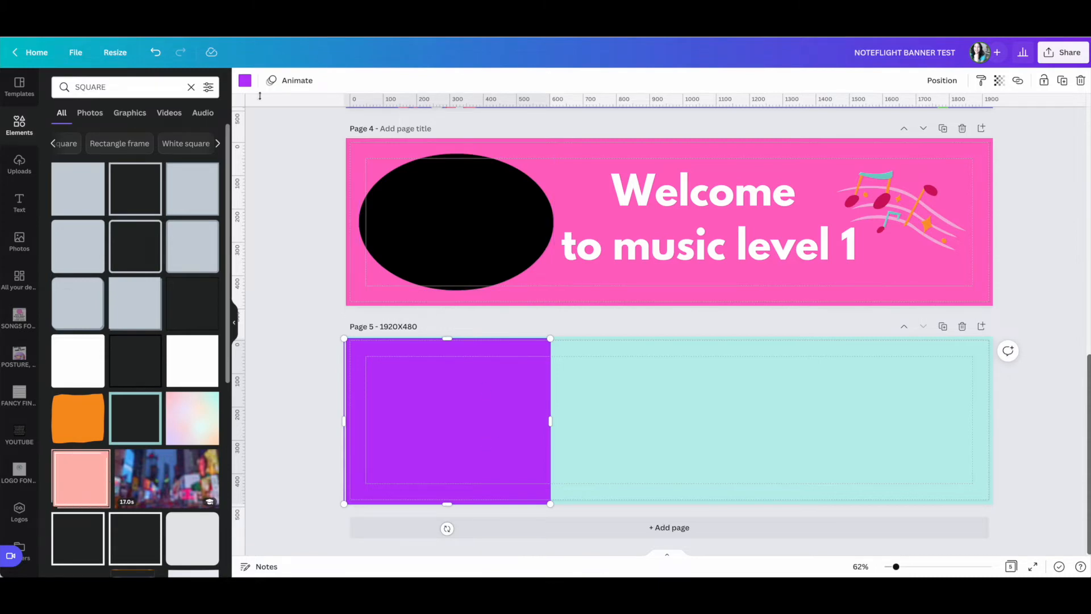
# Recolor the purple square on page 5 with the blue from the brand kit palette.
pyautogui.click(245, 80)
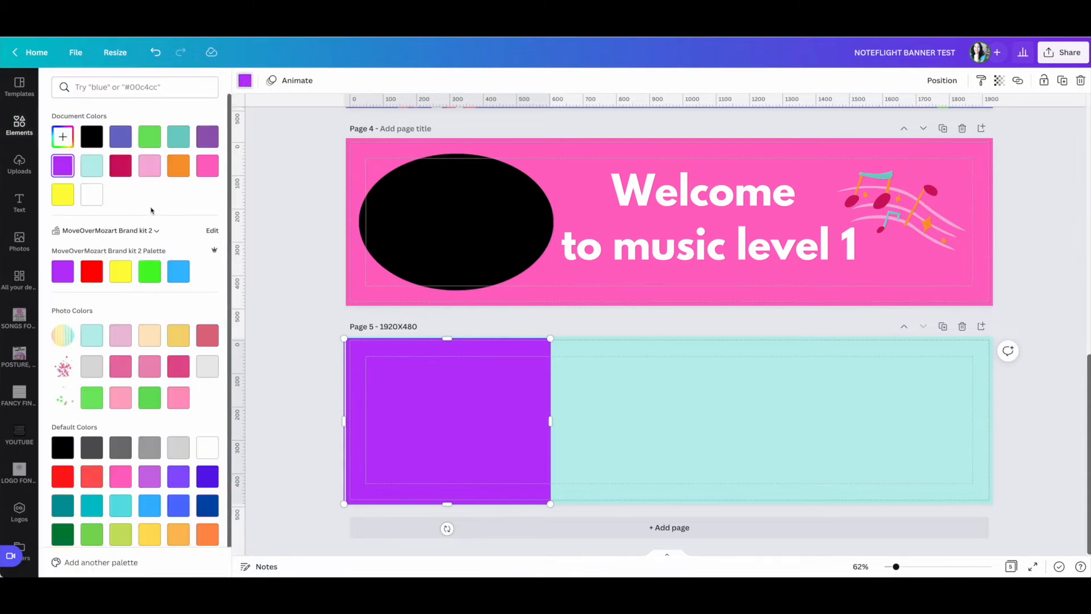
pyautogui.click(178, 271)
pyautogui.press('Escape')
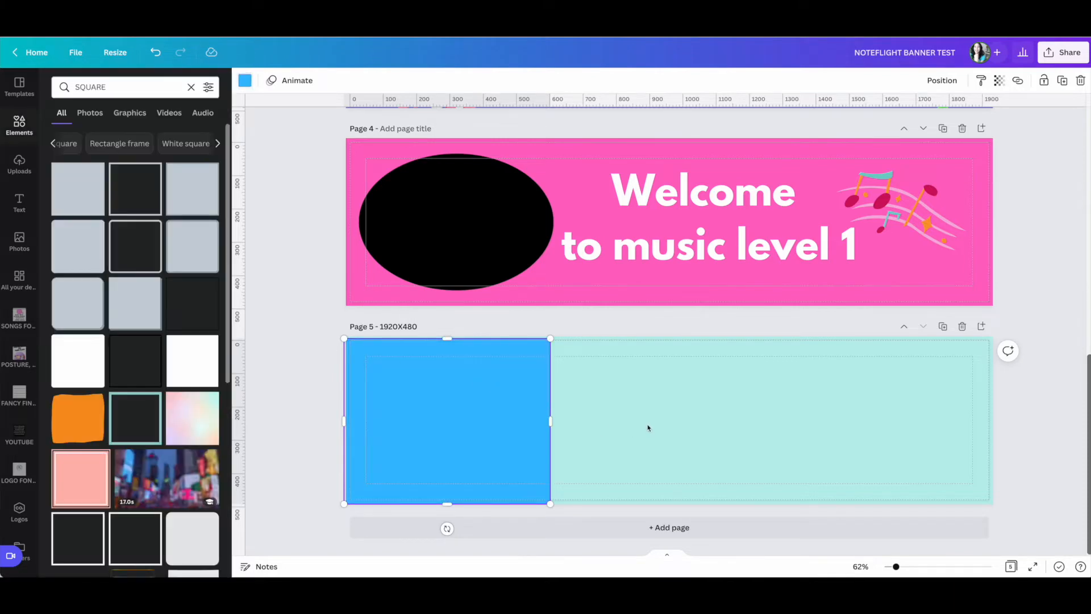
# Extend the blue square's top edge to the top of page 5, making it about 620 by 504 px.
pyautogui.click(715, 399)
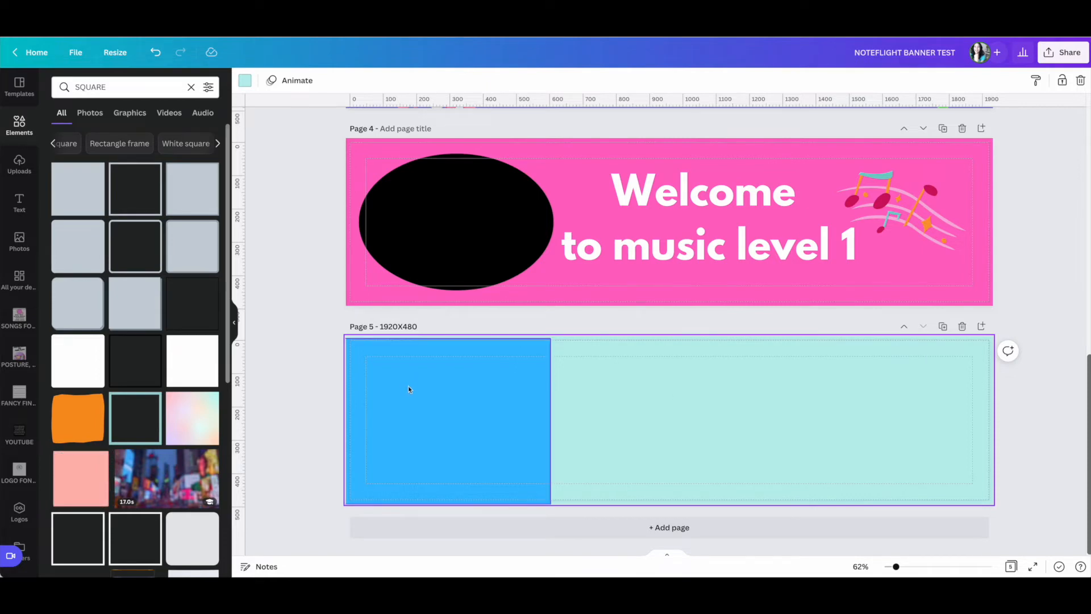
pyautogui.click(430, 389)
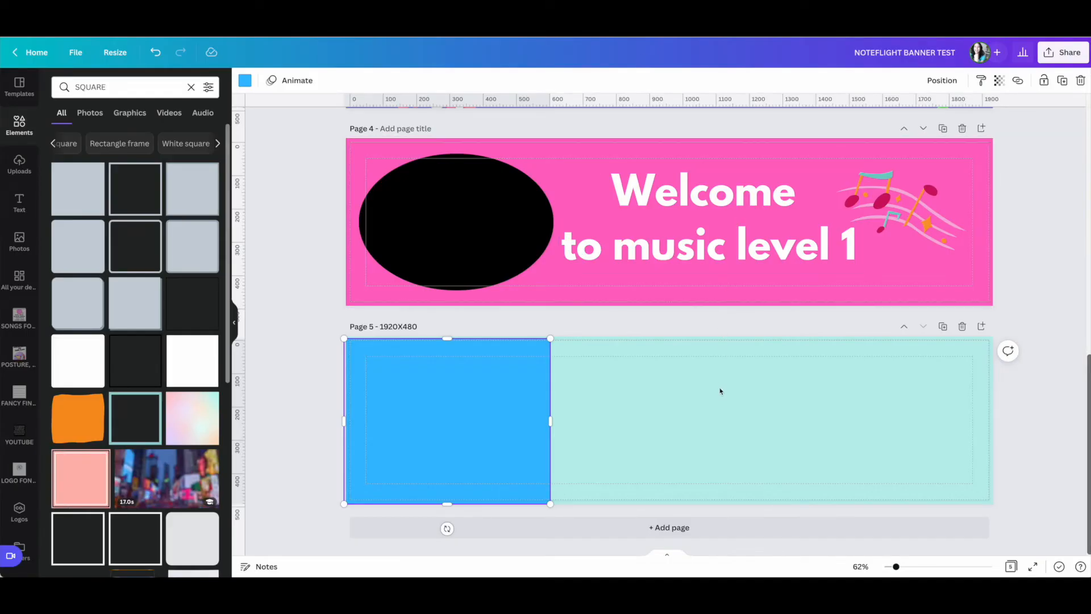
pyautogui.click(719, 392)
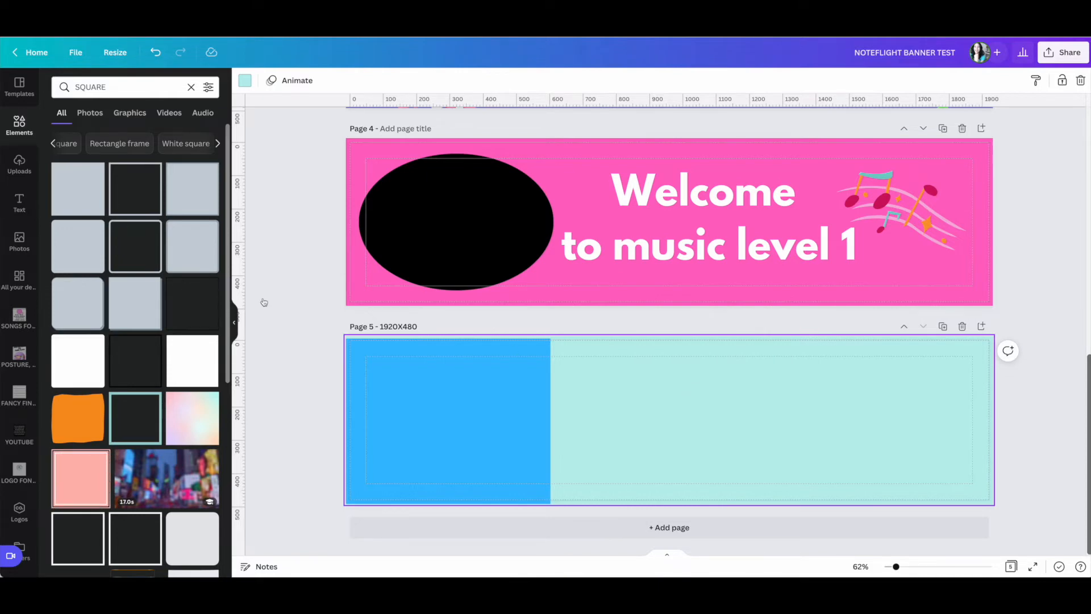
pyautogui.click(441, 387)
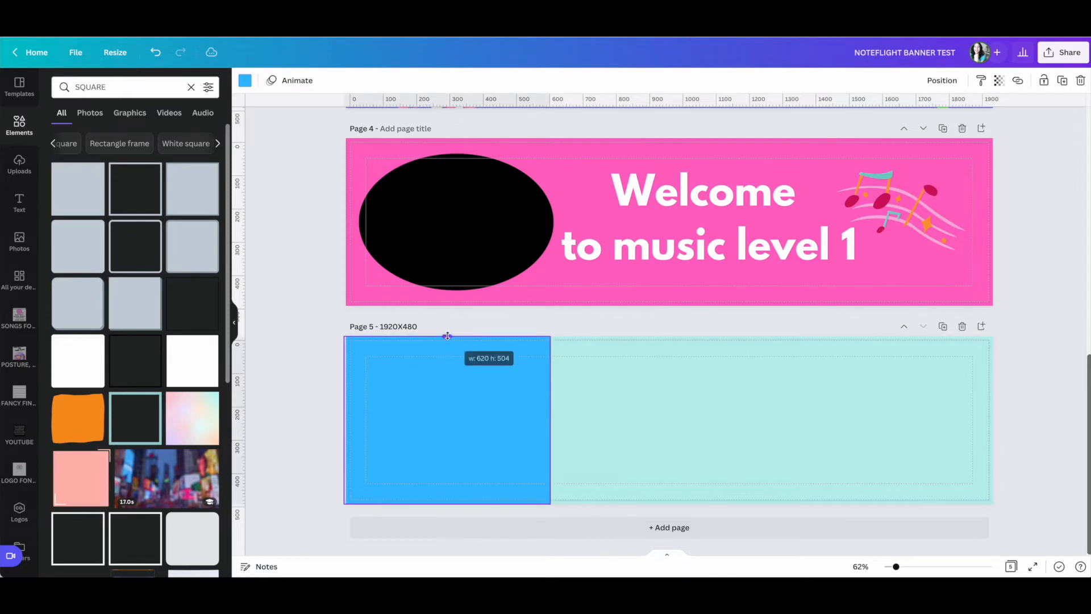
pyautogui.click(624, 421)
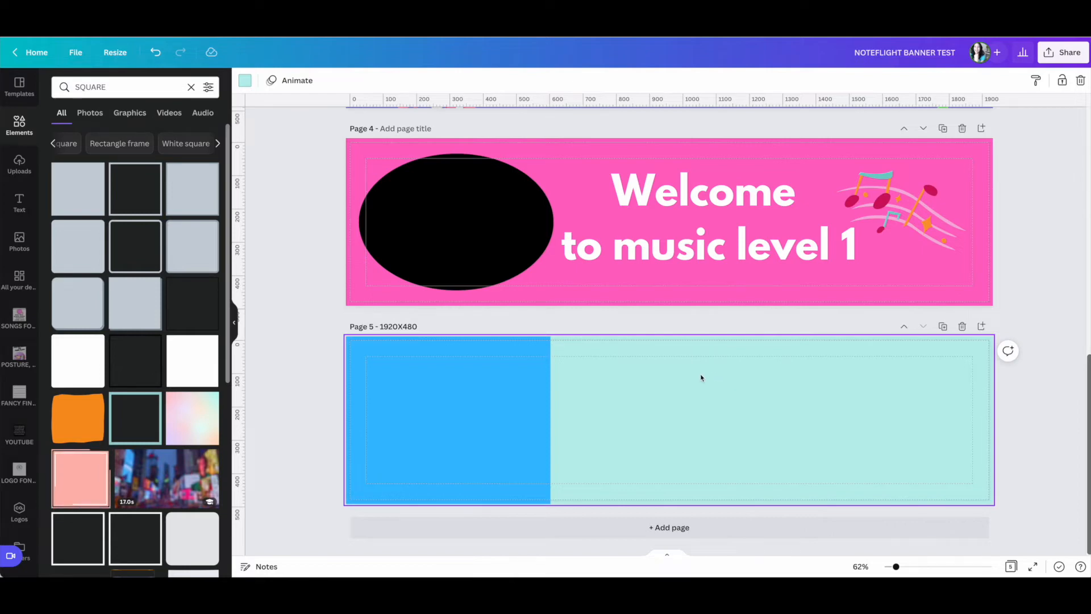
# Add a text box to the aqua area of page 5 and set its font to League Spartan.
pyautogui.press('t')
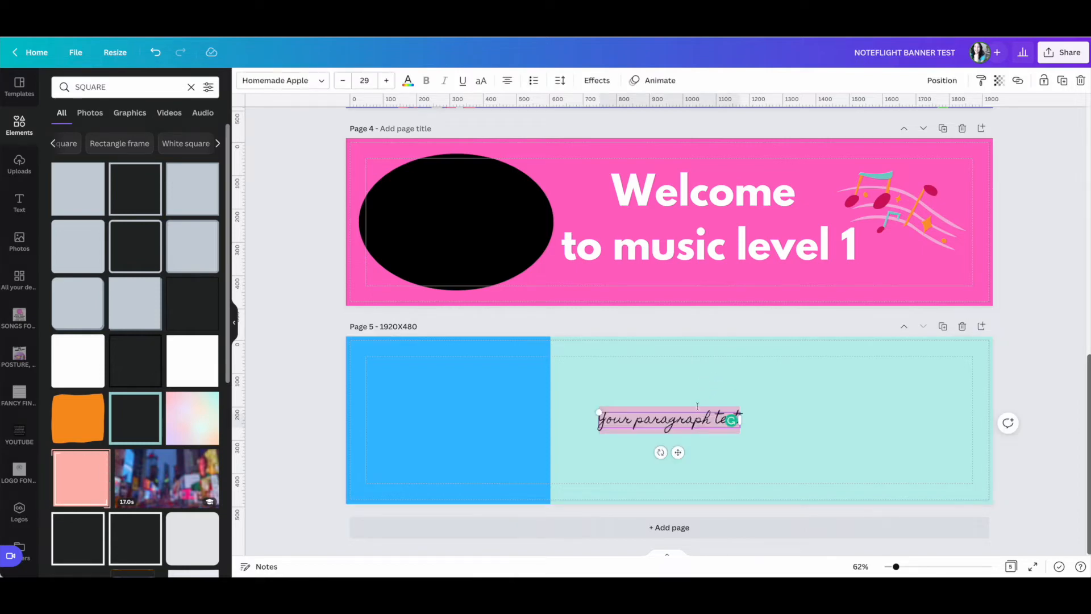
pyautogui.click(234, 322)
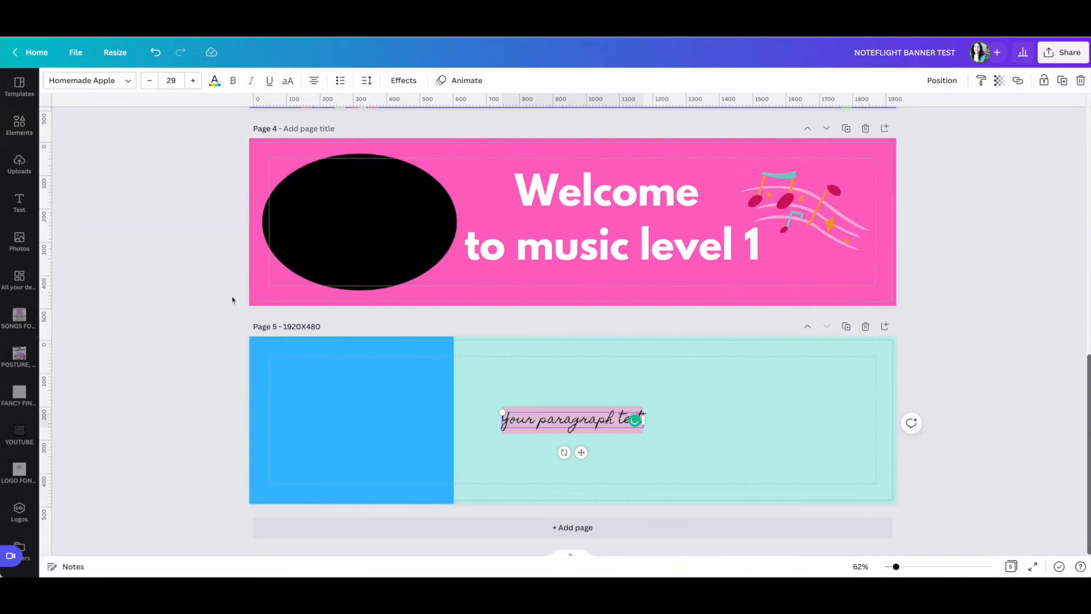
pyautogui.click(130, 86)
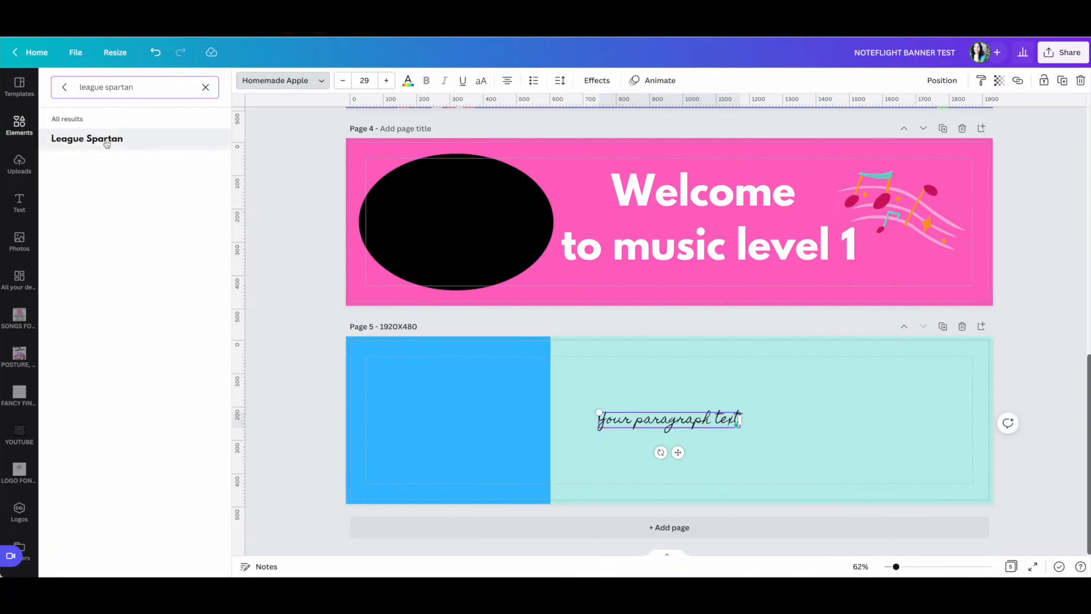
pyautogui.click(104, 140)
pyautogui.moveTo(745, 430); pyautogui.dragTo(708, 421)
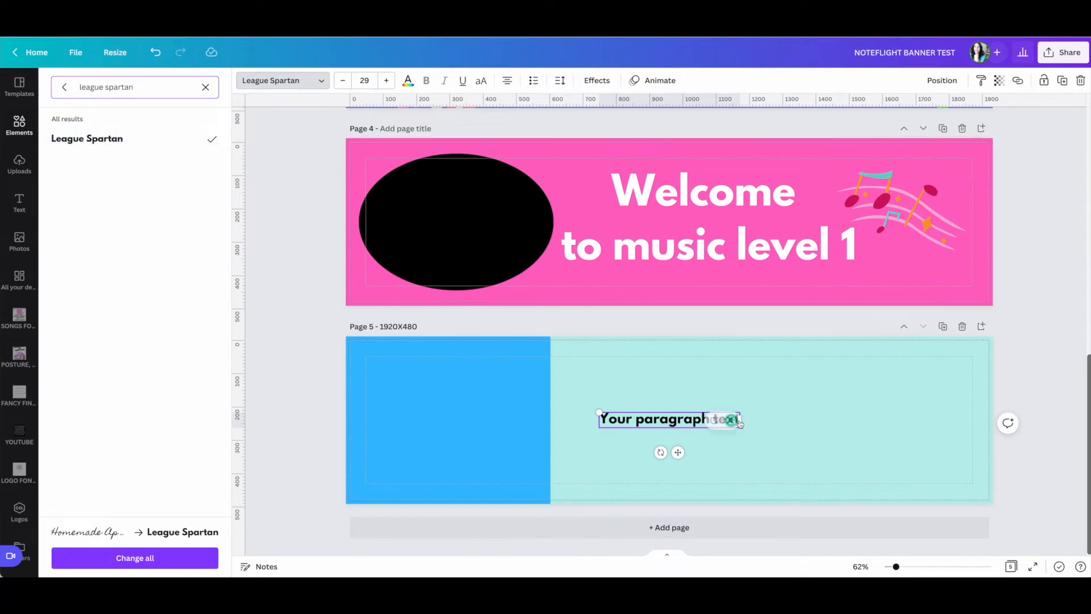
# Move the placeholder text box to the middle of page 5's aqua area and set its font size to 75.
pyautogui.click(641, 419)
pyautogui.moveTo(677, 453); pyautogui.dragTo(710, 437)
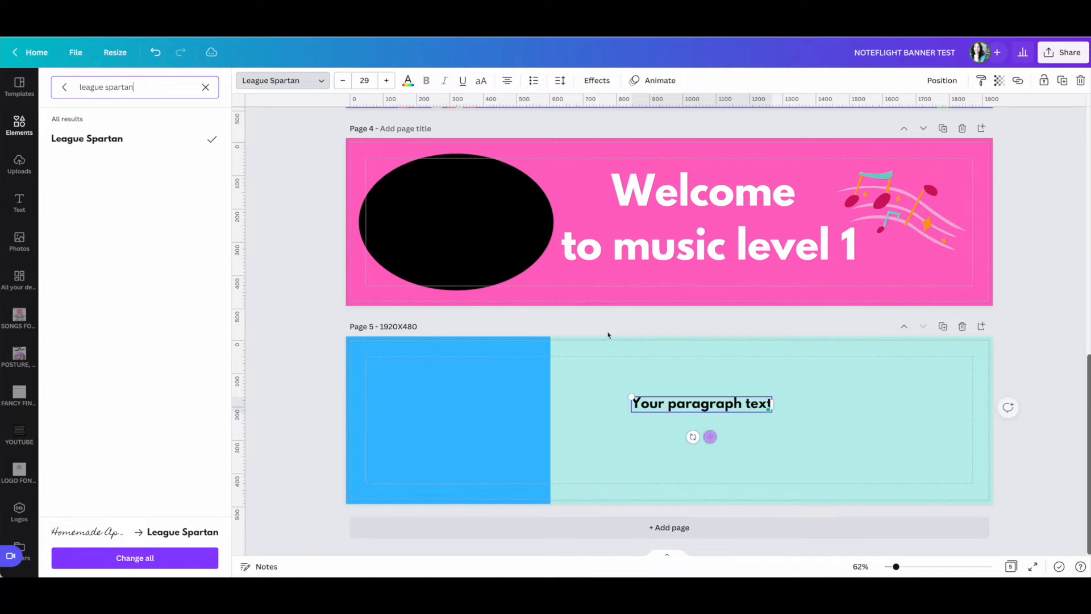
pyautogui.moveTo(388, 83); pyautogui.dragTo(388, 83)
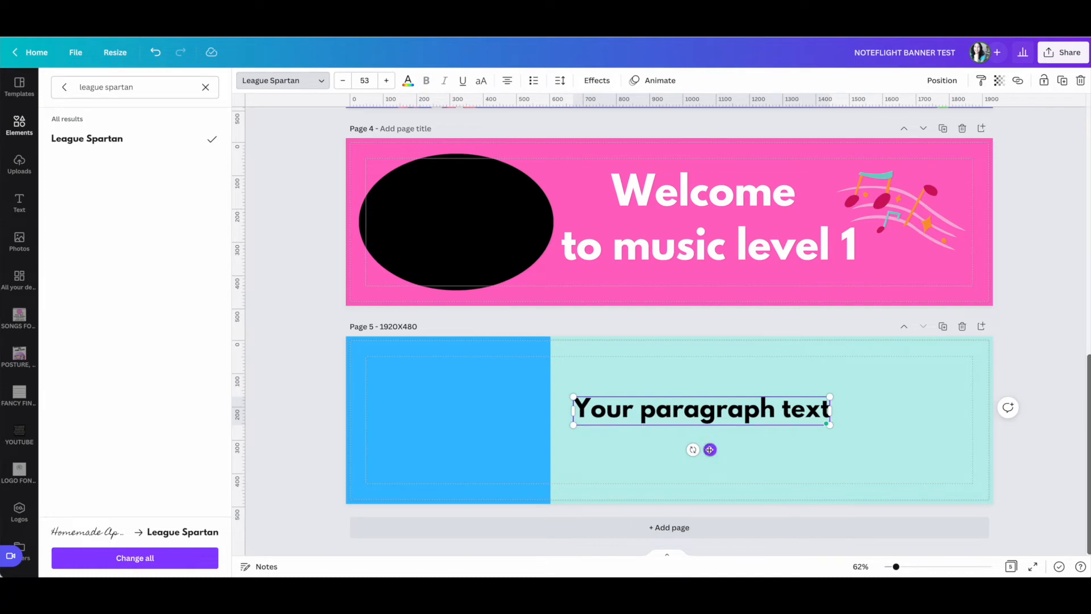
pyautogui.moveTo(710, 449); pyautogui.dragTo(744, 448)
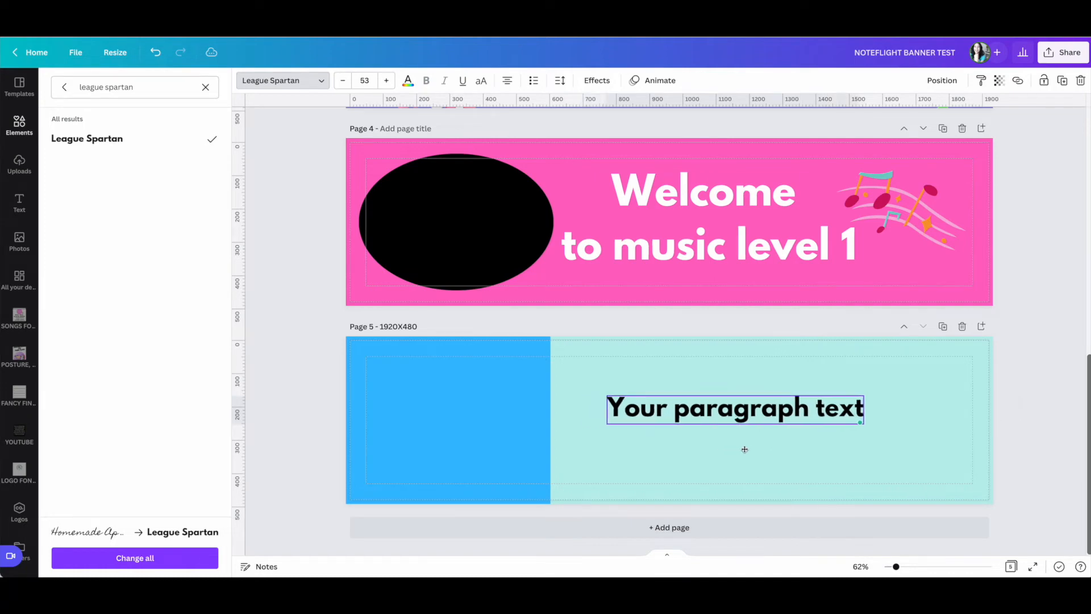
pyautogui.click(374, 80)
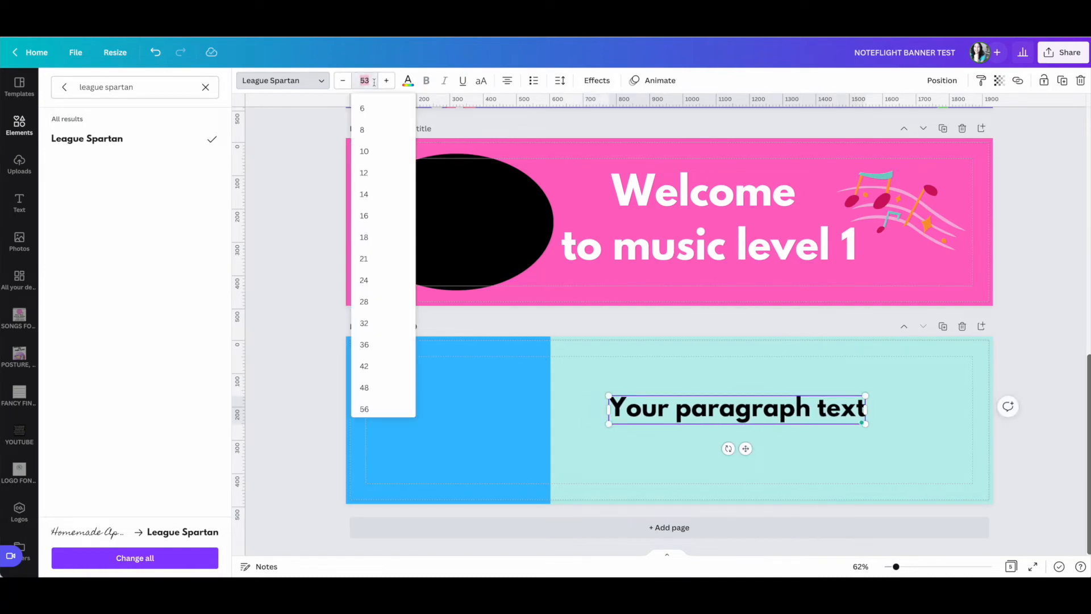
pyautogui.write('75')
pyautogui.press('Return')
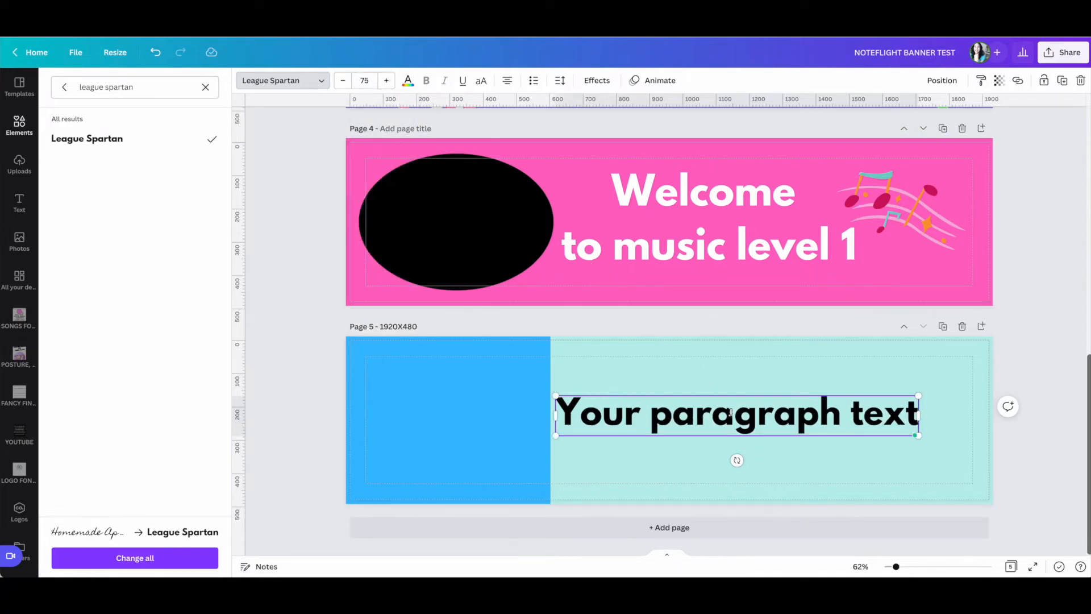
# Widen the placeholder text box to about 1220 px across the aqua area and close the font search.
pyautogui.moveTo(692, 437)
pyautogui.mouseDown()
pyautogui.moveTo(709, 436)
pyautogui.moveTo(690, 436)
pyautogui.mouseUp()
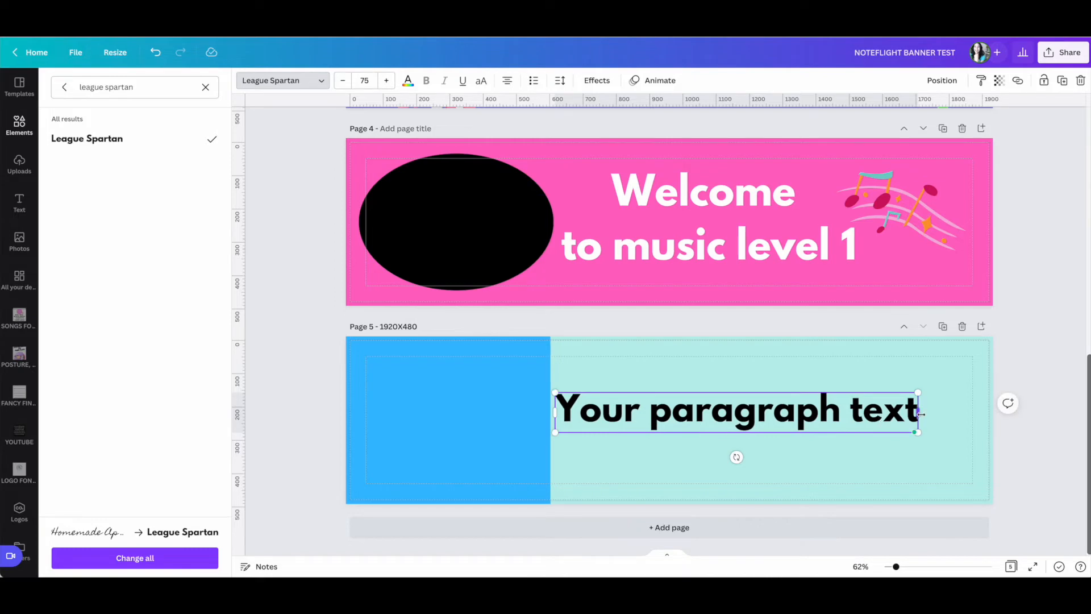
pyautogui.moveTo(926, 414); pyautogui.dragTo(966, 414)
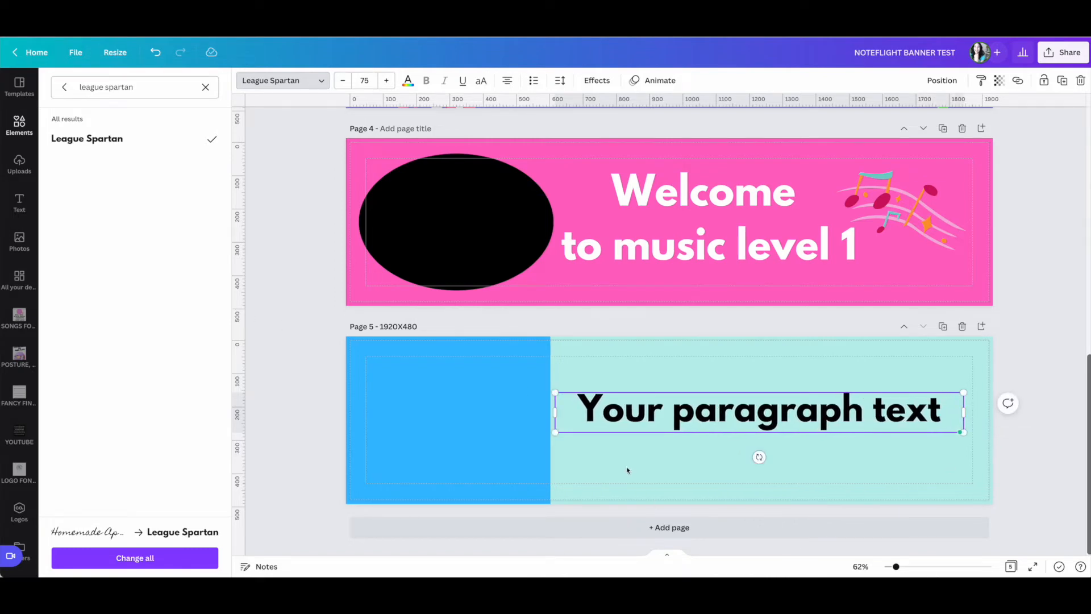
pyautogui.click(206, 87)
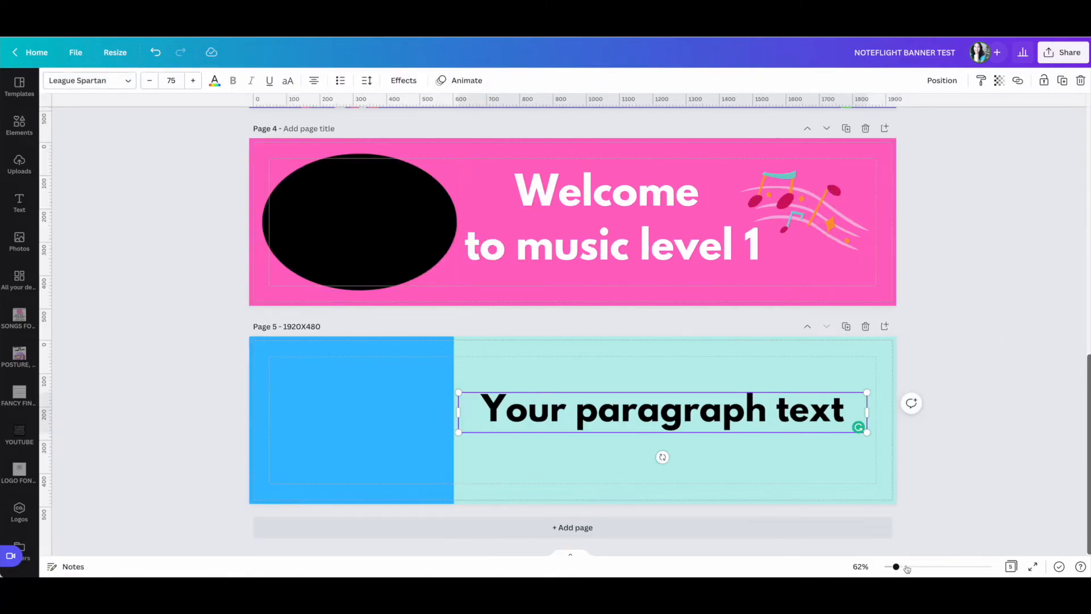
# Examine the text box against page 5's margins and check the display options for rulers, margins and print bleed.
pyautogui.click(924, 567)
pyautogui.scroll(-1, 841, 489)
pyautogui.scroll(-4, 842, 489)
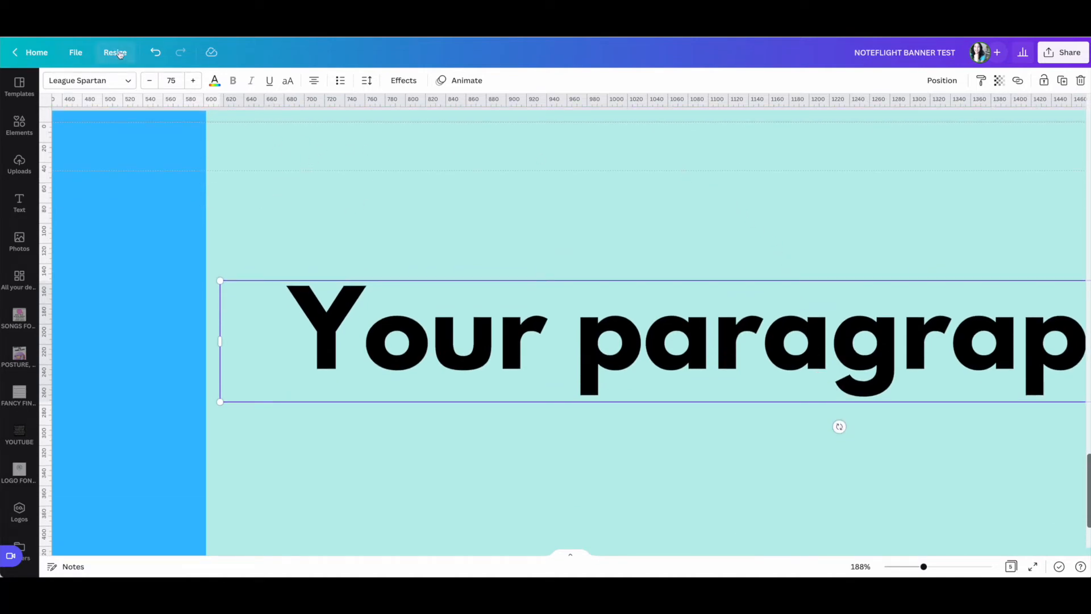
pyautogui.click(79, 54)
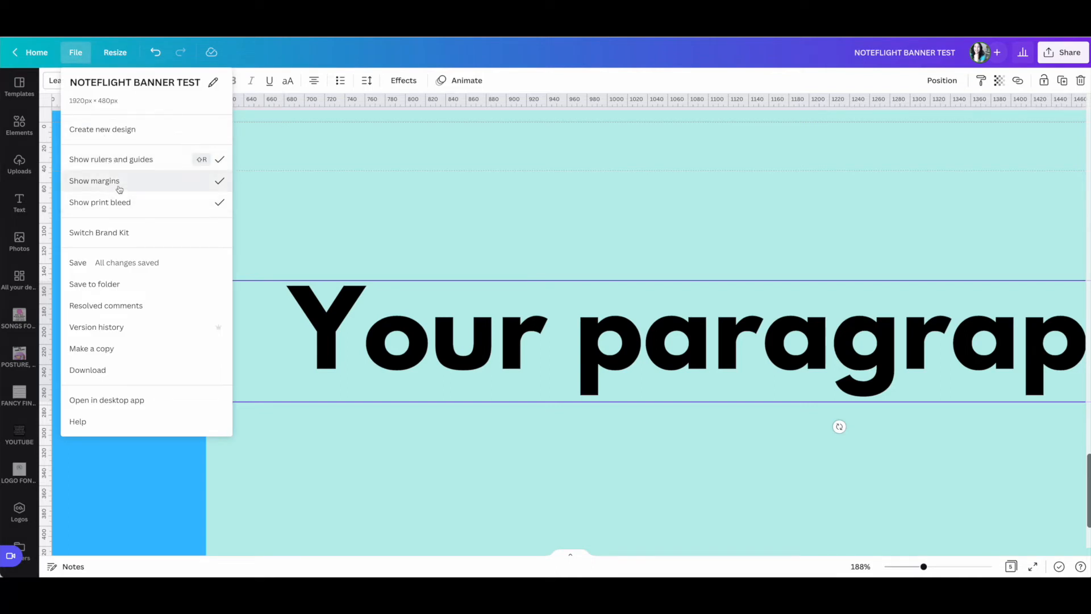
pyautogui.click(419, 225)
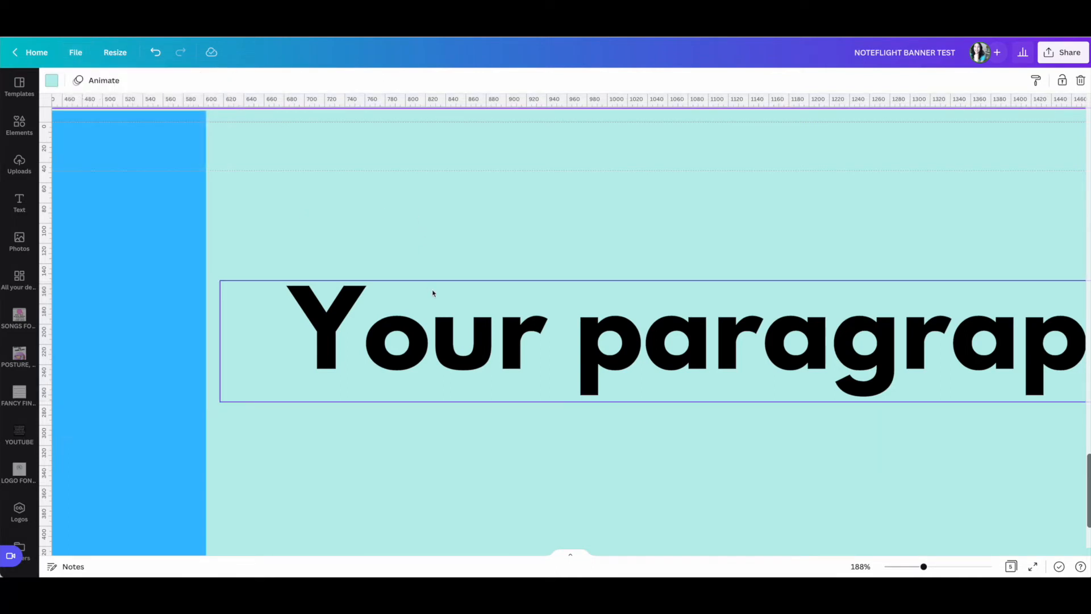
pyautogui.click(434, 300)
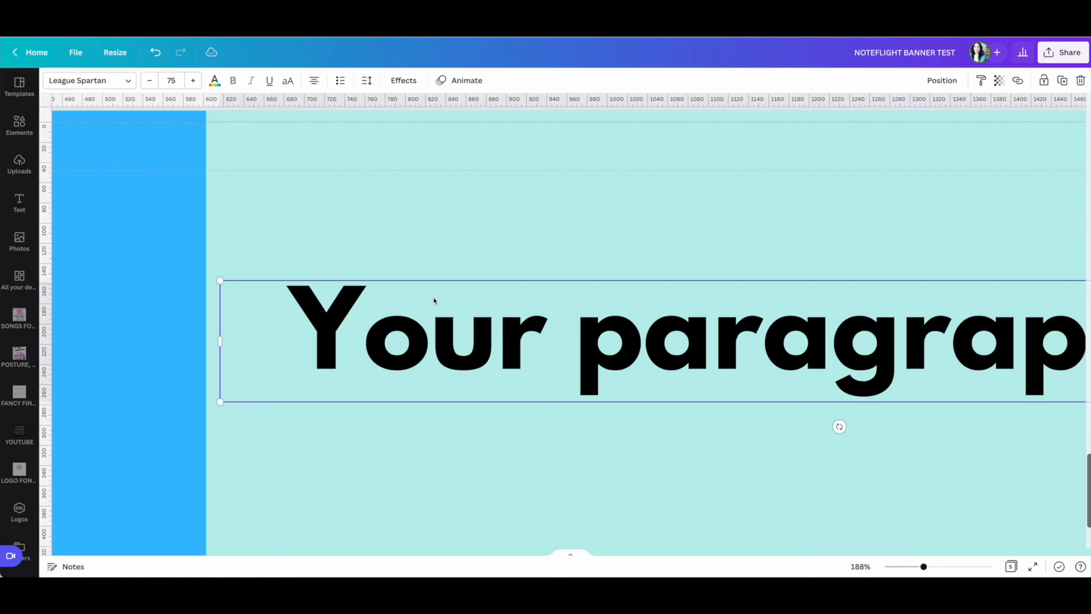
pyautogui.click(905, 567)
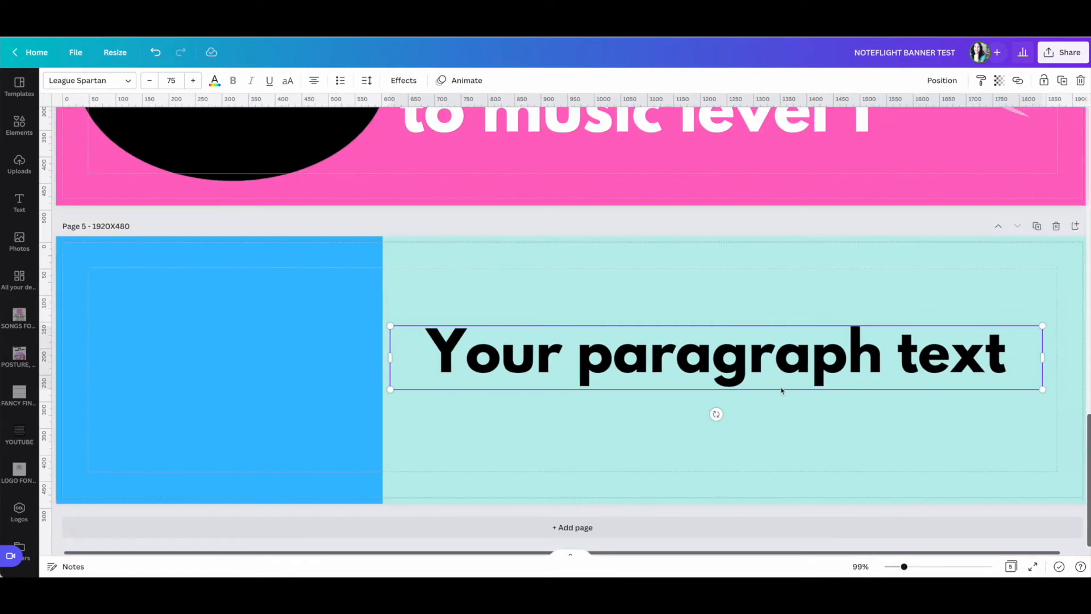
# Move the text box slightly up and replace its placeholder text with the line "Welcome to".
pyautogui.moveTo(771, 380)
pyautogui.mouseDown()
pyautogui.moveTo(786, 324)
pyautogui.moveTo(776, 368)
pyautogui.mouseUp()
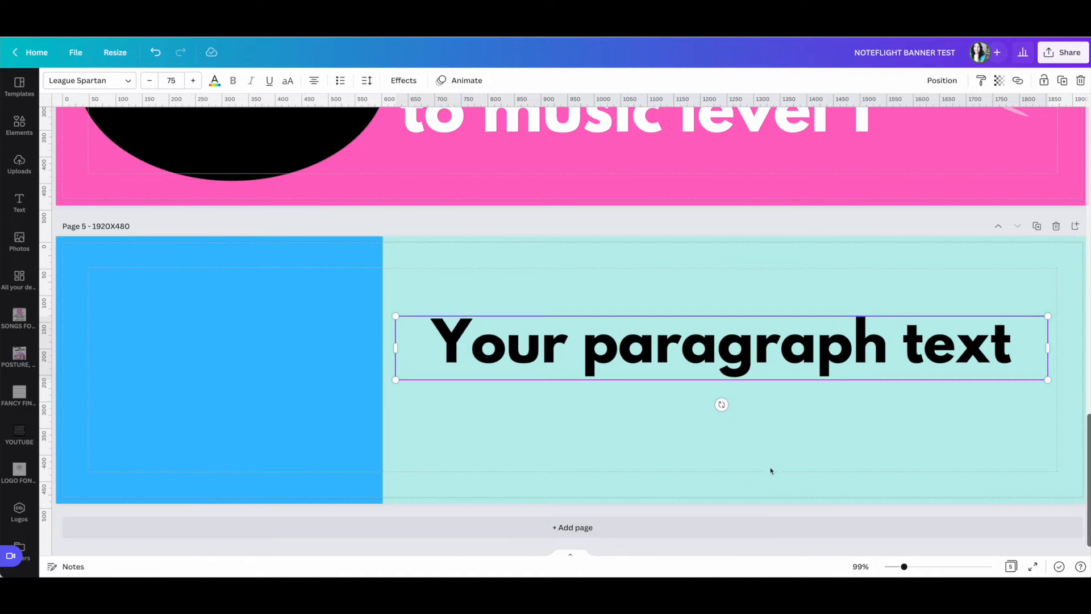
pyautogui.doubleClick(694, 355)
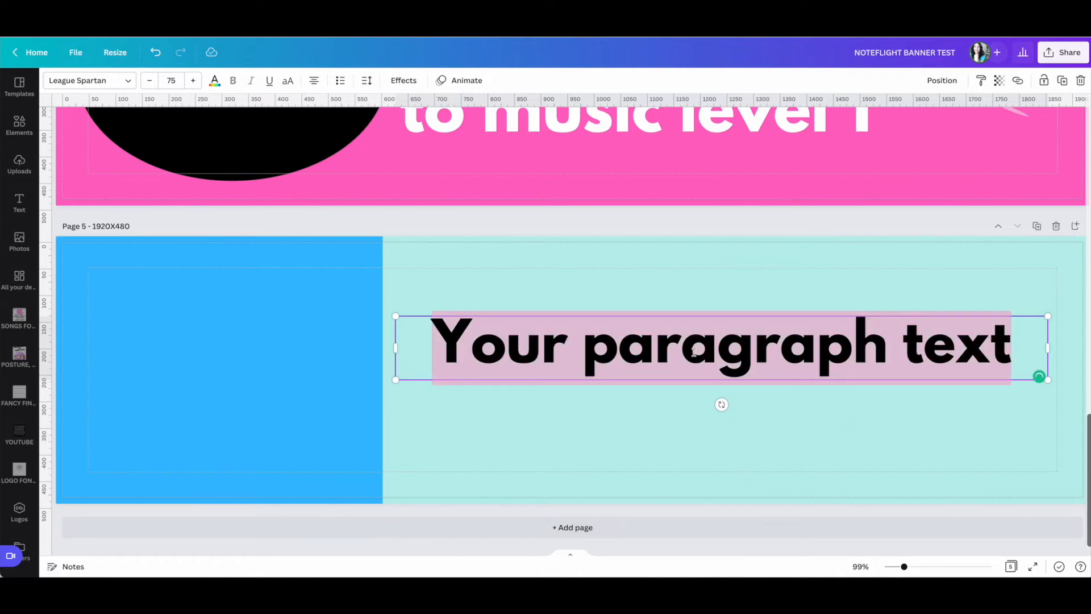
pyautogui.write('Welcome to')
pyautogui.press('Return')
pyautogui.write('Piano 1')
pyautogui.press('BackSpace')
pyautogui.press('BackSpace')
pyautogui.press('BackSpace')
pyautogui.press('BackSpace')
pyautogui.press('BackSpace')
pyautogui.press('BackSpace')
pyautogui.press('BackSpace')
pyautogui.press('BackSpace')
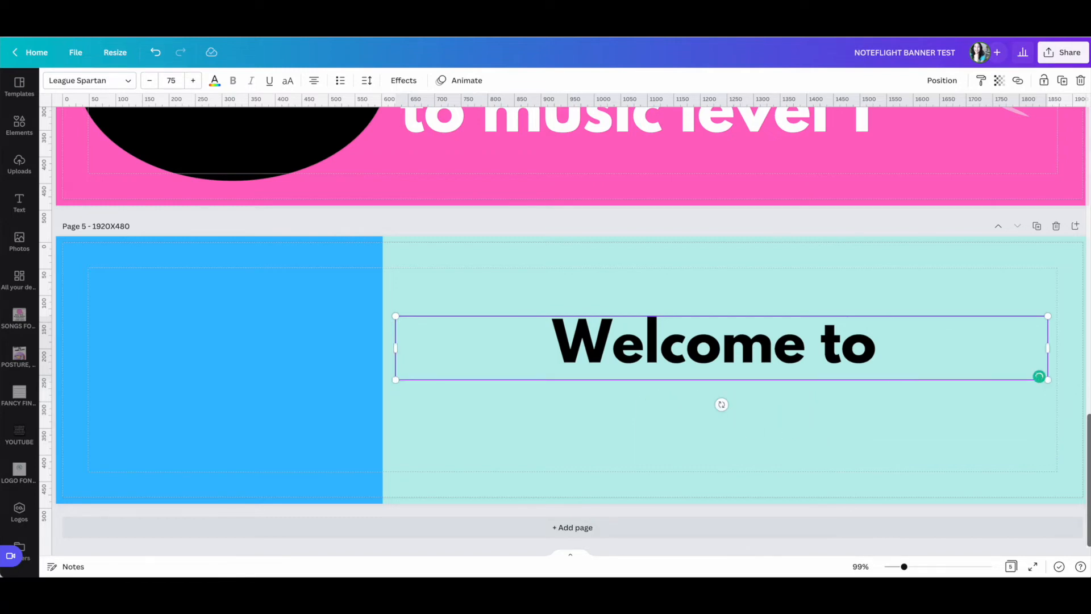
# Add "music class" as the second line of page 5's text and set the line spacing to 1.
pyautogui.write('music class')
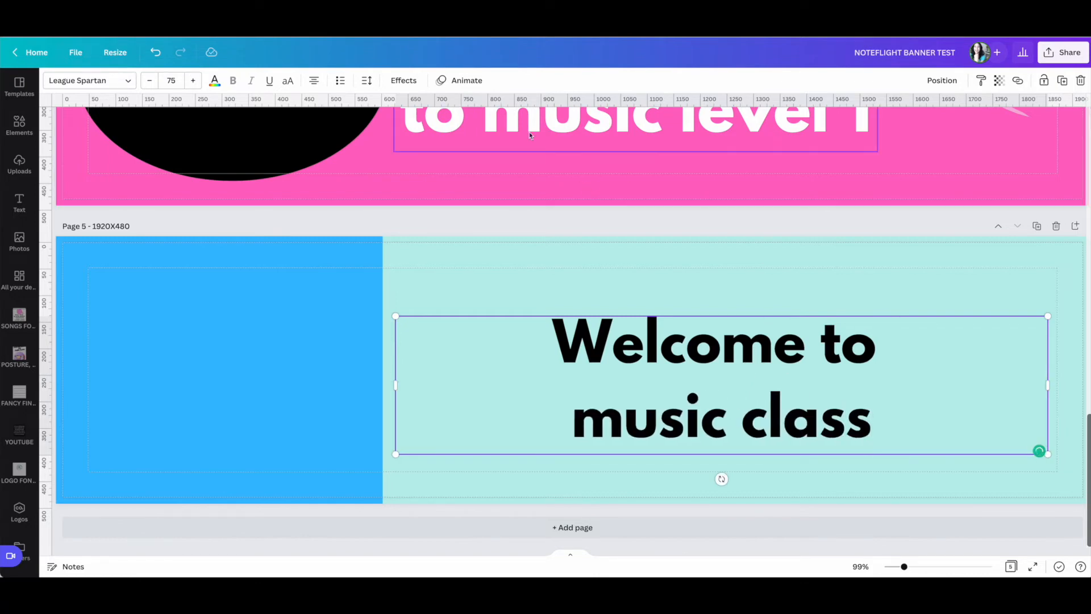
pyautogui.click(367, 80)
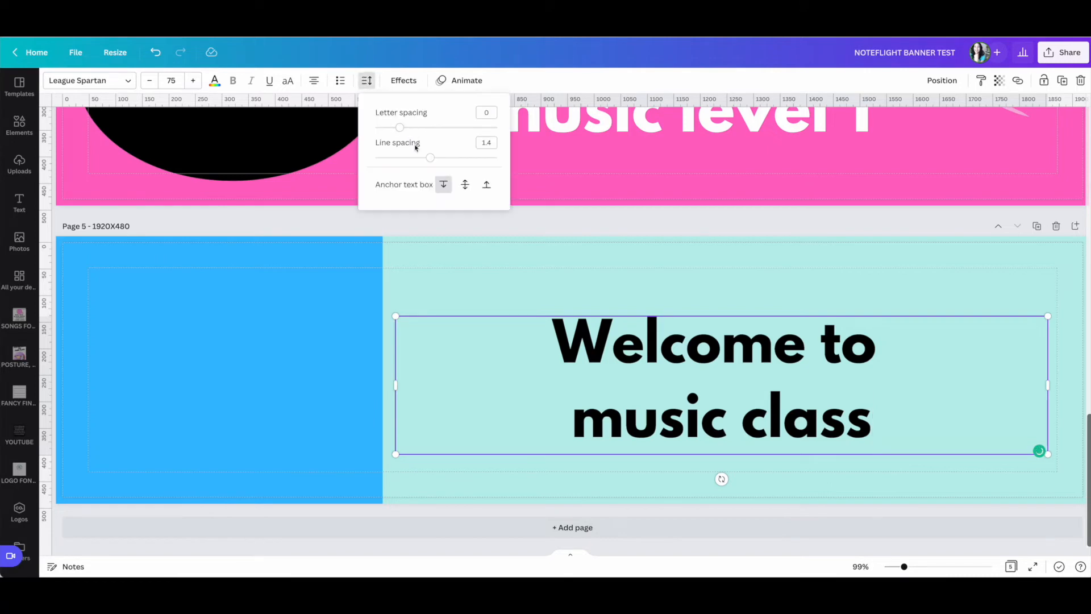
pyautogui.moveTo(428, 159); pyautogui.dragTo(407, 158)
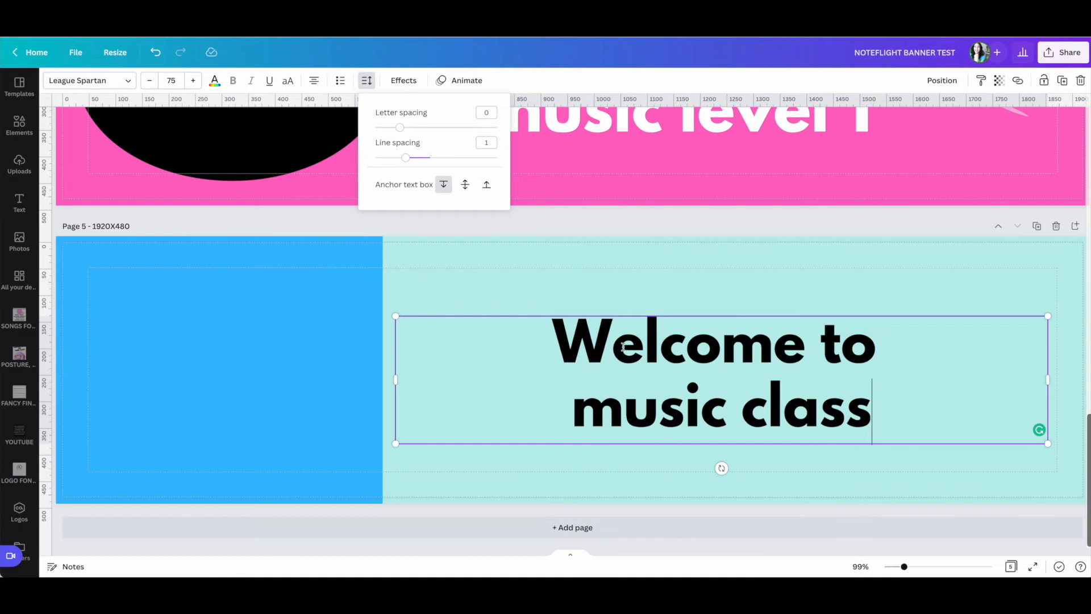
# Enlarge the font of both lines of the "Welcome to music class" text by several points.
pyautogui.click(600, 408)
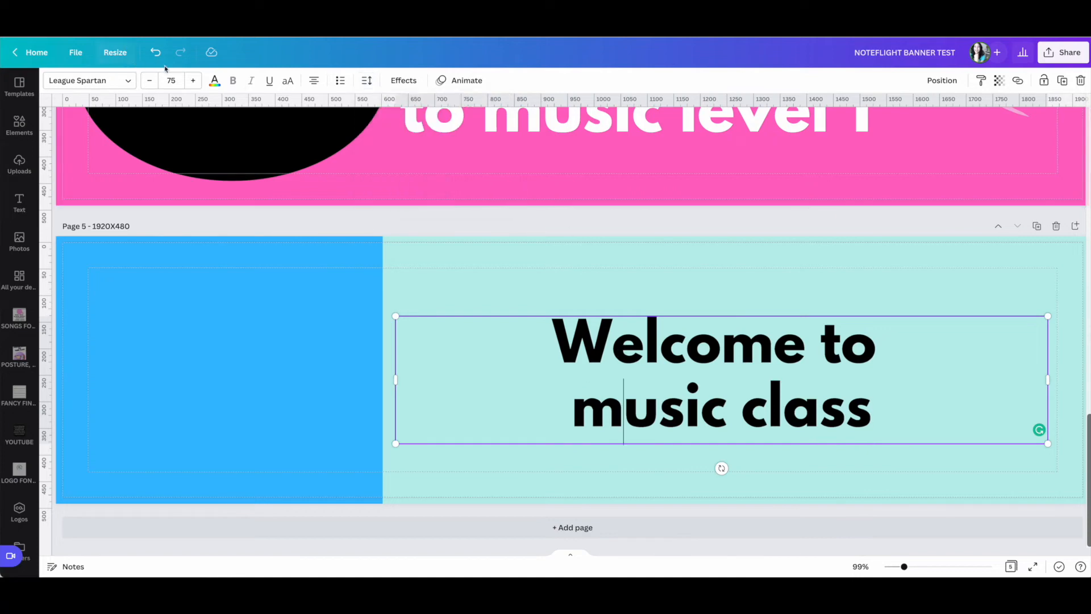
pyautogui.click(193, 80)
pyautogui.click(565, 353)
pyautogui.hotkey('ctrl', 'a')
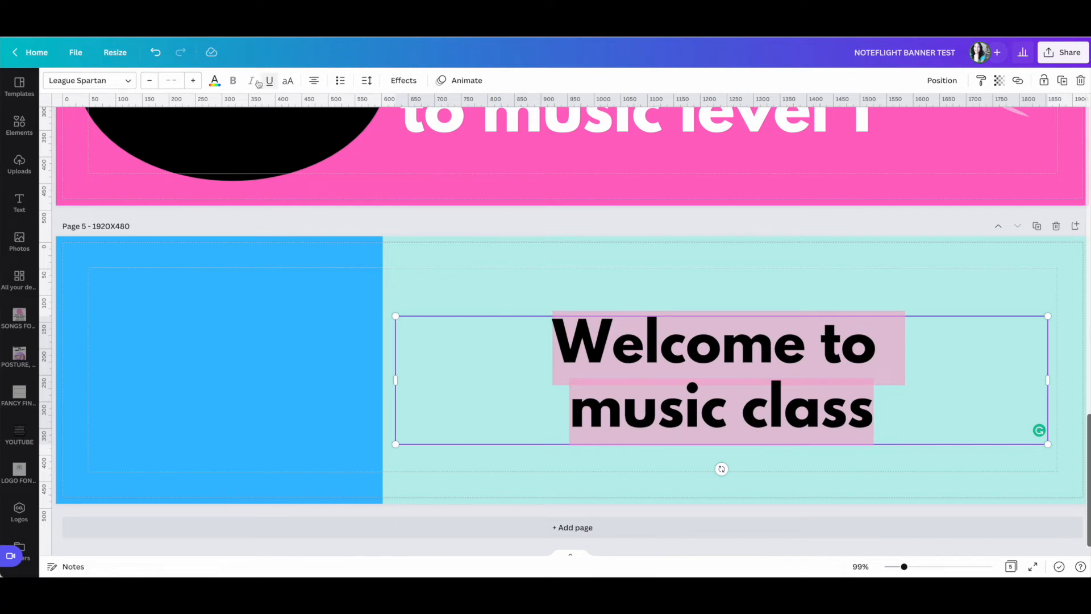
pyautogui.click(194, 80)
pyautogui.click(194, 80)
pyautogui.click(193, 80)
pyautogui.click(194, 80)
pyautogui.click(194, 80)
pyautogui.click(194, 80)
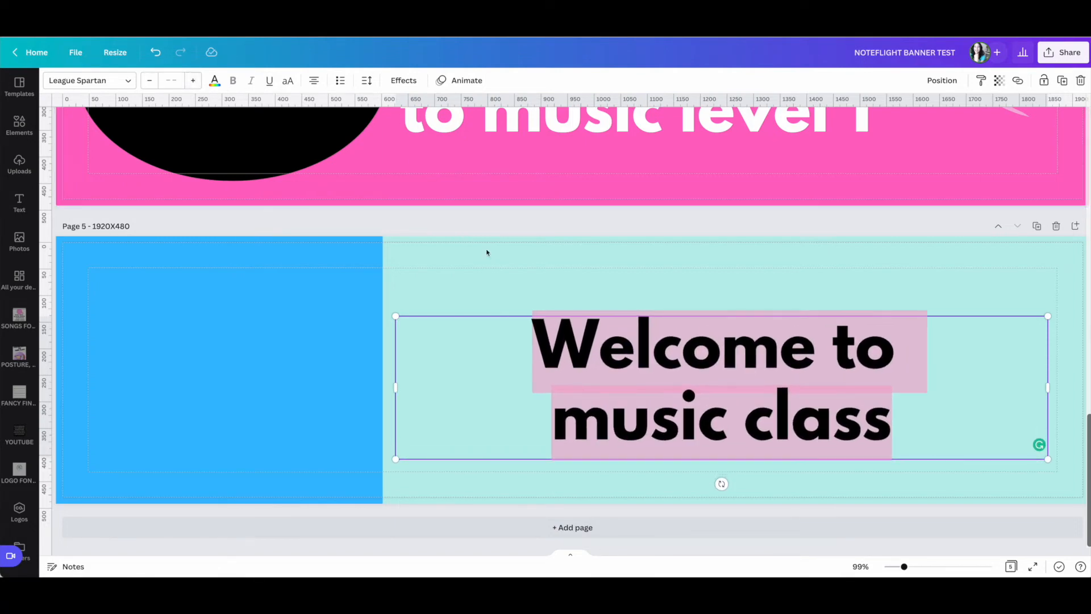
pyautogui.click(481, 285)
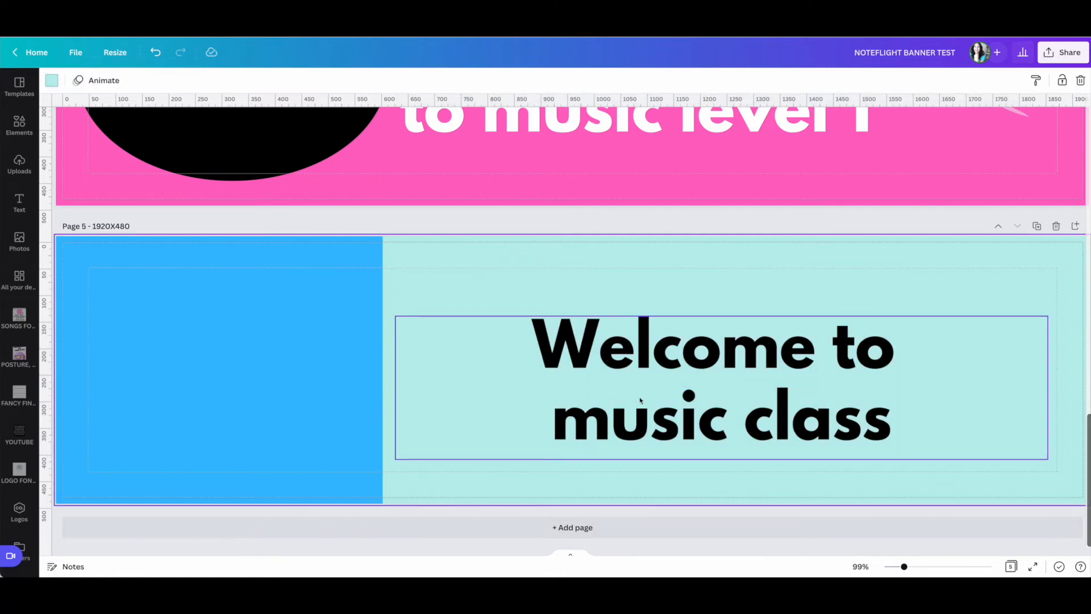
# Narrow the welcome text box to about 860 px and center it vertically on page 5 within the aqua area.
pyautogui.moveTo(638, 401); pyautogui.dragTo(632, 397)
pyautogui.moveTo(903, 567); pyautogui.dragTo(894, 569)
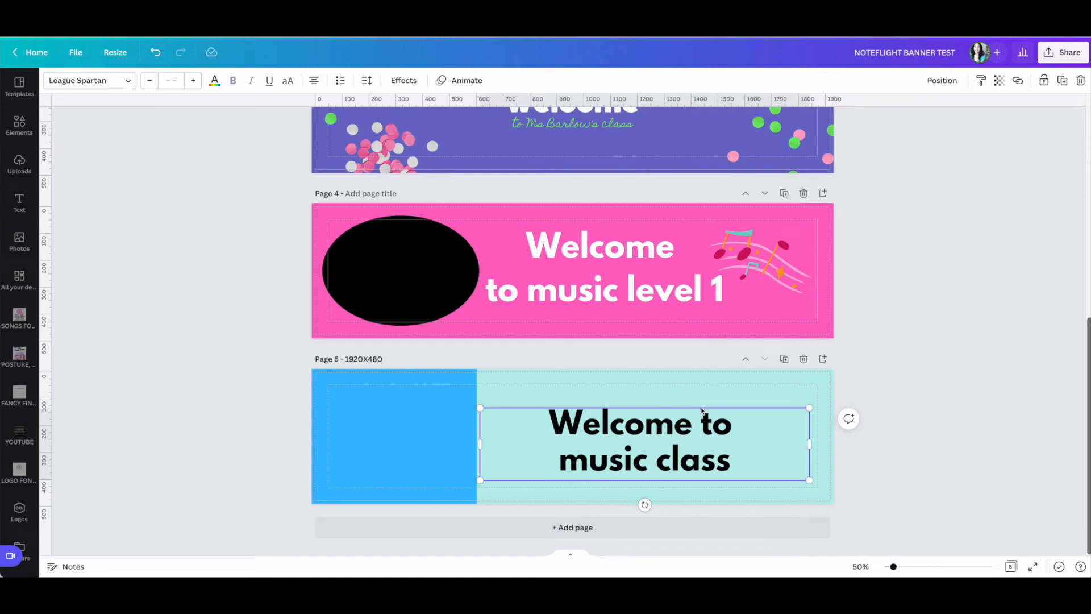
pyautogui.moveTo(811, 444); pyautogui.dragTo(711, 443)
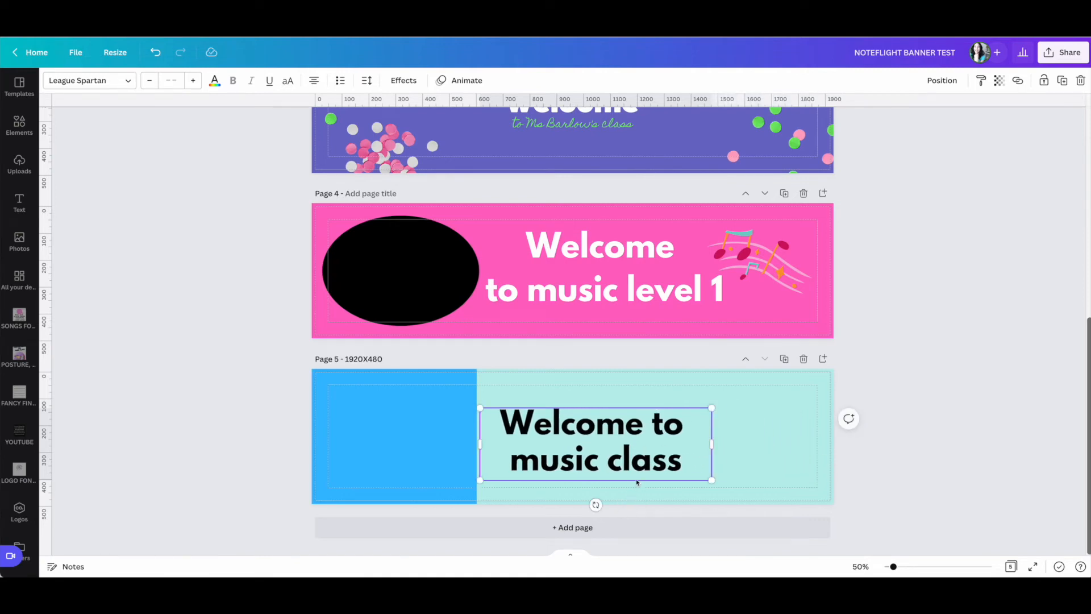
pyautogui.moveTo(635, 465); pyautogui.dragTo(661, 457)
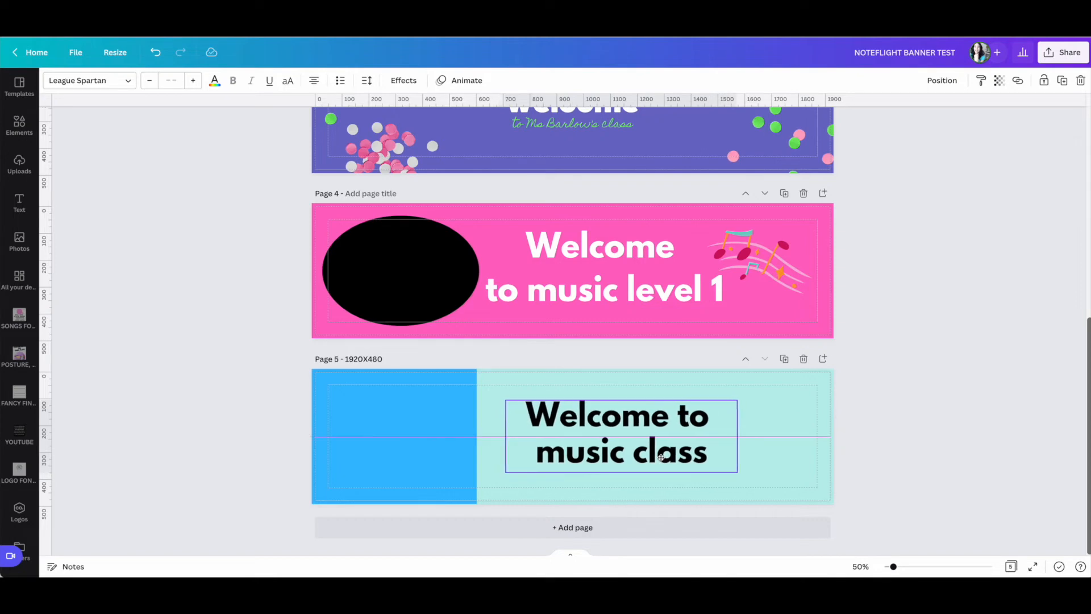
pyautogui.click(774, 465)
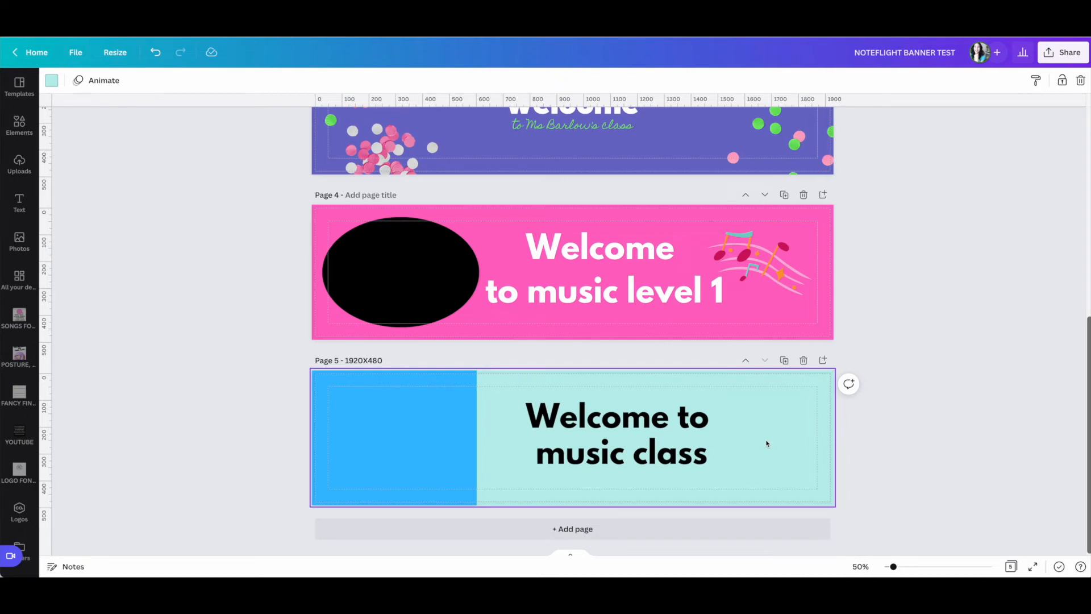
# Search the elements for "music notes", limit the results to graphics and browse them.
pyautogui.click(19, 124)
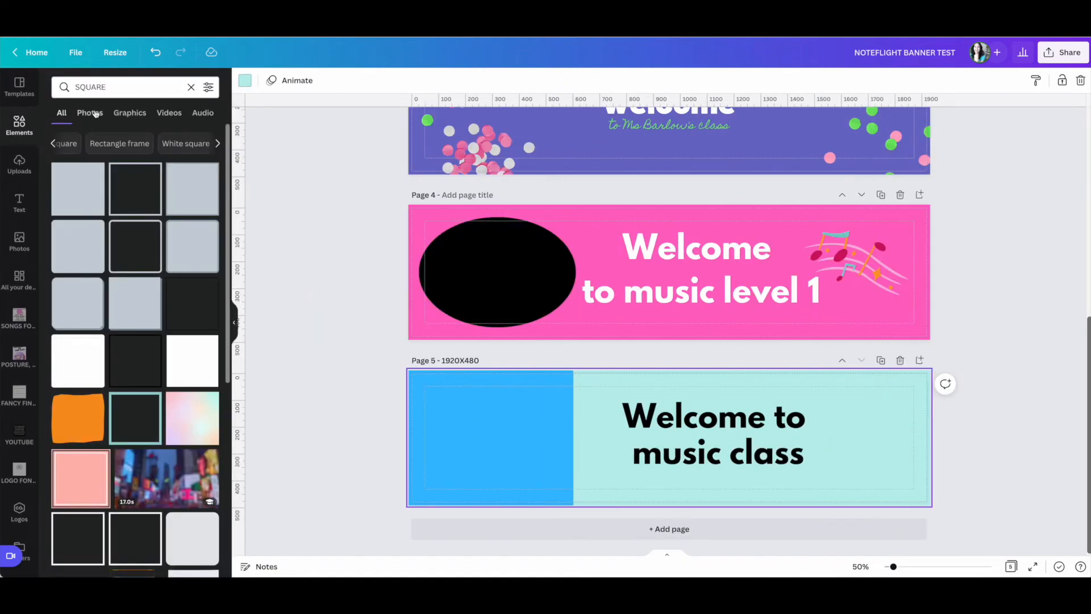
pyautogui.click(115, 88)
pyautogui.write('m')
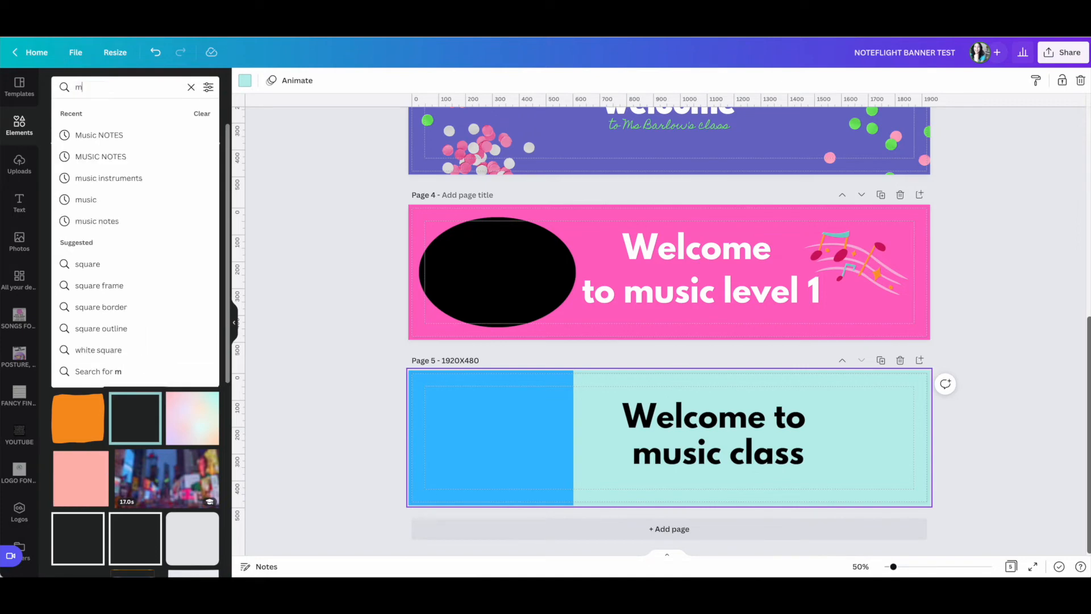
pyautogui.write('usic notes')
pyautogui.press('Return')
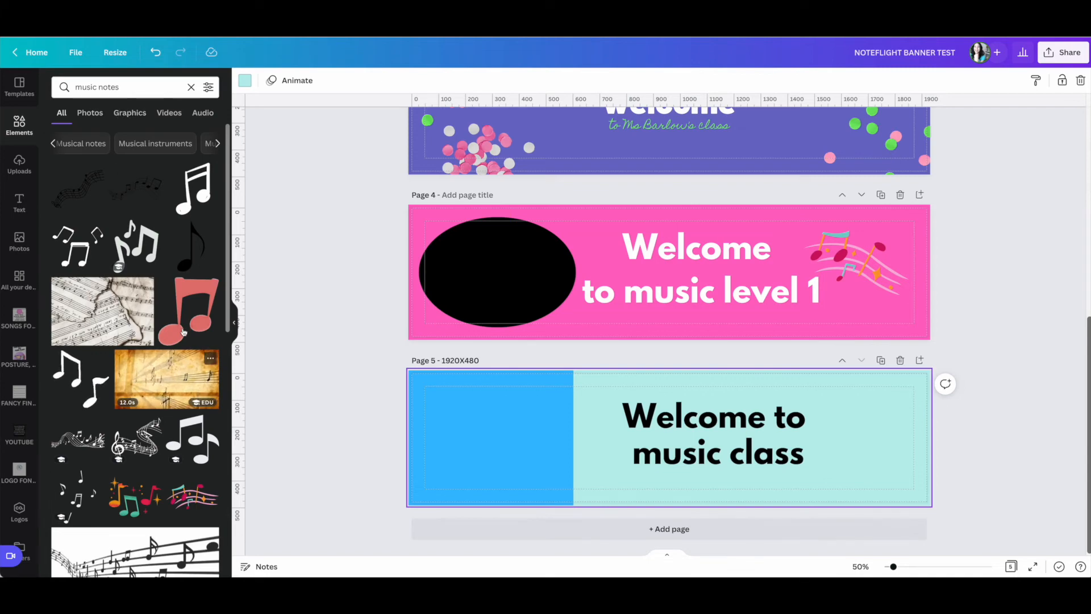
pyautogui.click(129, 113)
pyautogui.scroll(-2, 124, 334)
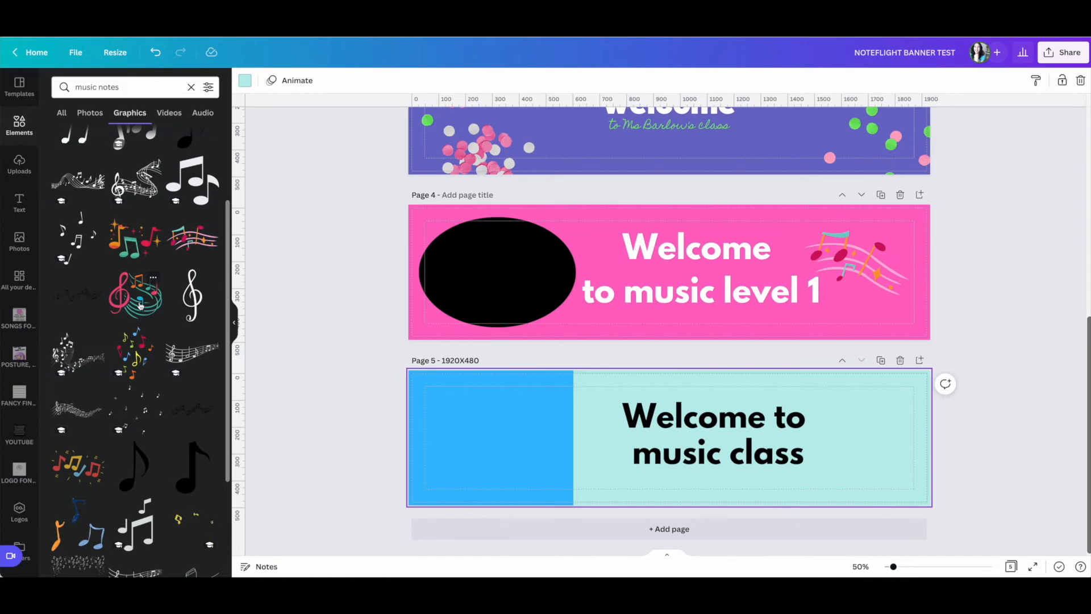
# Add the pink treble clef graphic with colorful notes and teal staff lines to page 5, vertically centered at the banner's right end.
pyautogui.click(140, 305)
pyautogui.moveTo(642, 474); pyautogui.dragTo(825, 474)
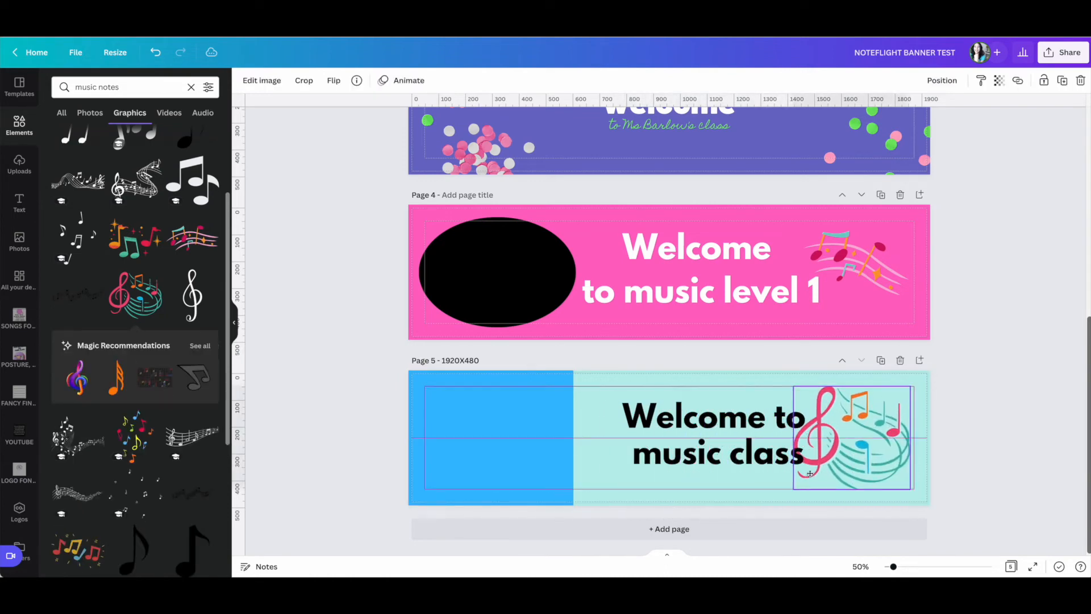
pyautogui.click(236, 324)
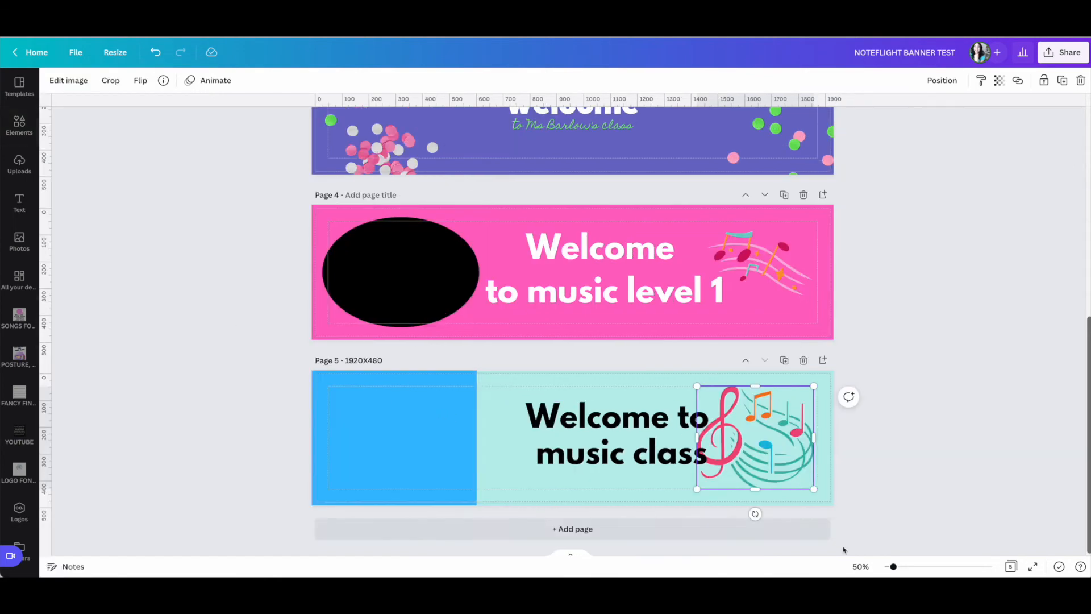
pyautogui.click(908, 567)
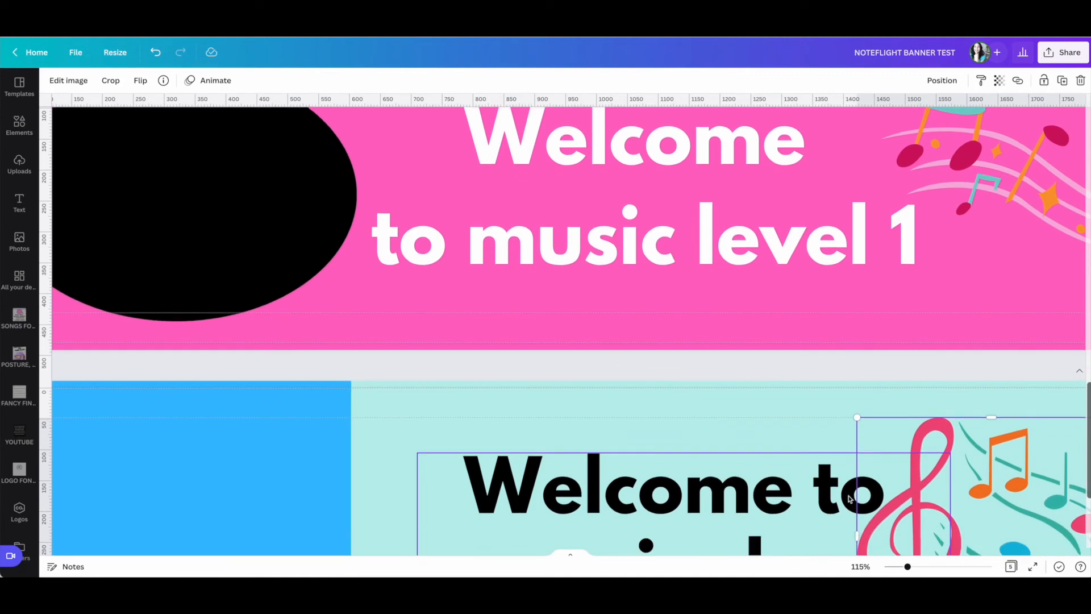
pyautogui.scroll(-4, 852, 494)
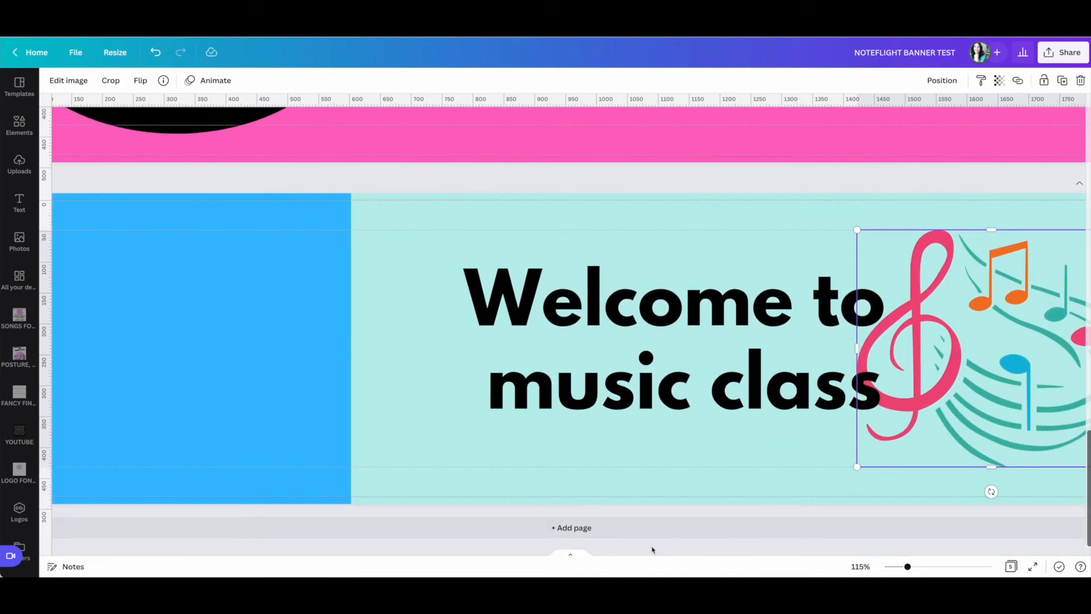
# Shrink the treble clef graphic on page 5 to about 320 px wide and place it clear of the welcome text.
pyautogui.moveTo(863, 464); pyautogui.dragTo(904, 450)
pyautogui.hscroll(3, 902, 452)
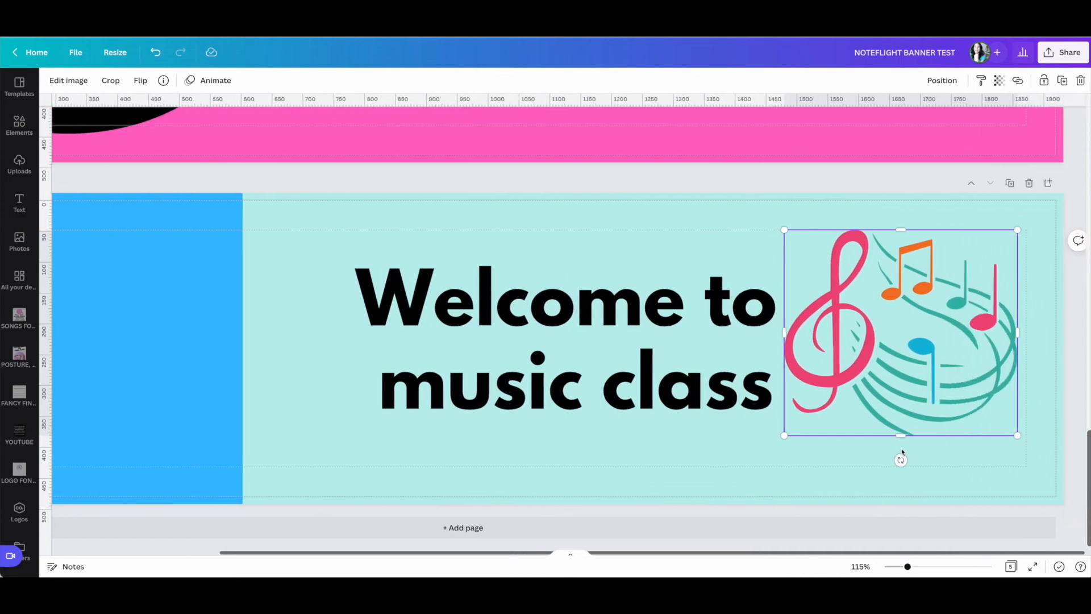
pyautogui.moveTo(922, 407); pyautogui.dragTo(926, 414)
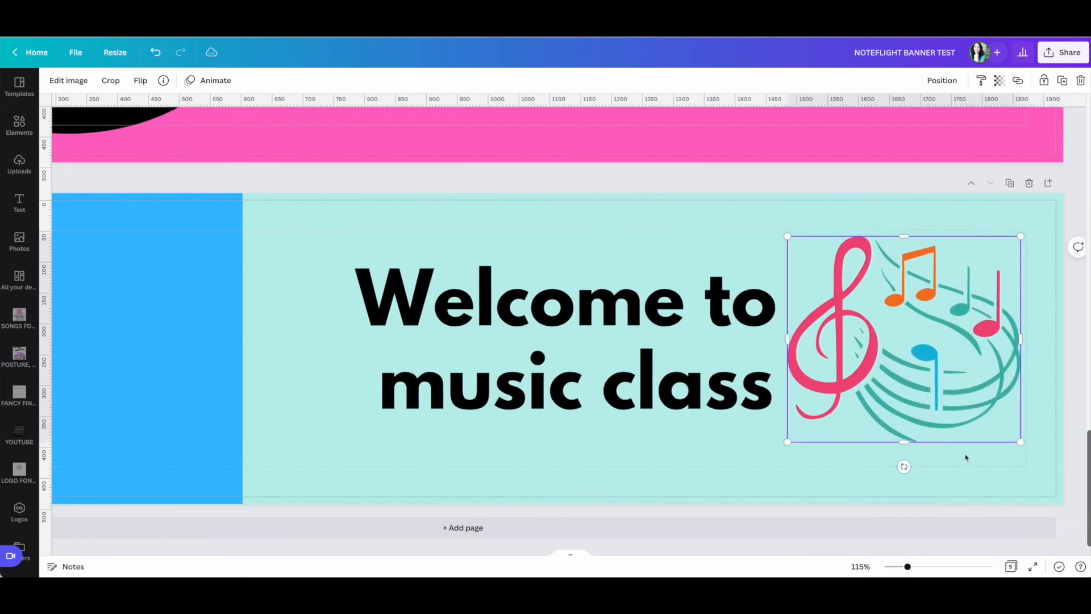
pyautogui.moveTo(1020, 441); pyautogui.dragTo(979, 427)
pyautogui.scroll(1, 851, 358)
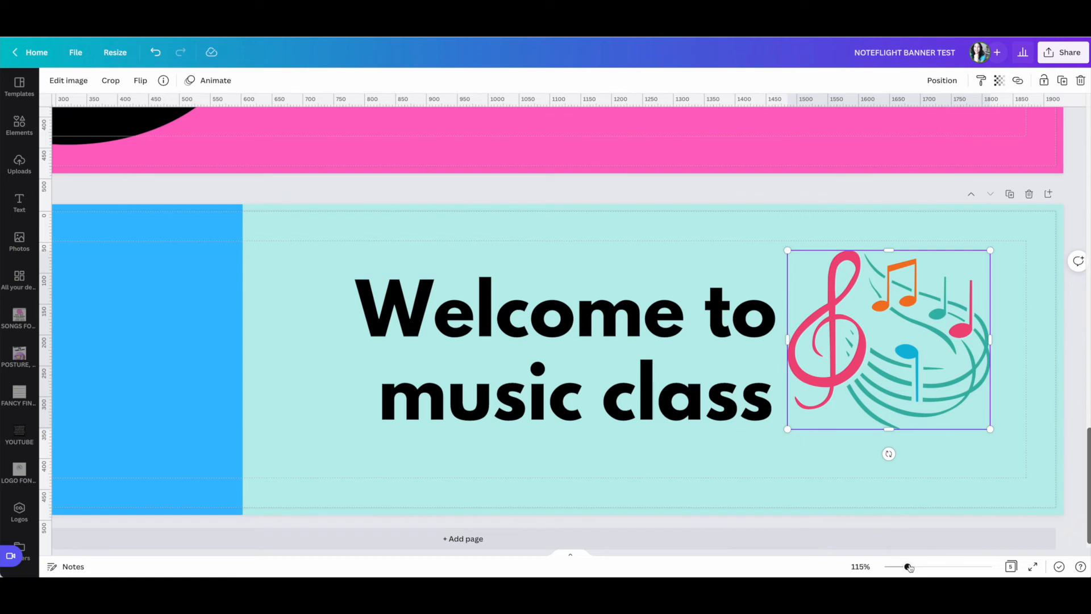
# Nudge the welcome text slightly left on page 5 and tilt the treble clef graphic a few degrees clockwise.
pyautogui.moveTo(907, 567); pyautogui.dragTo(900, 567)
pyautogui.moveTo(742, 451); pyautogui.dragTo(734, 452)
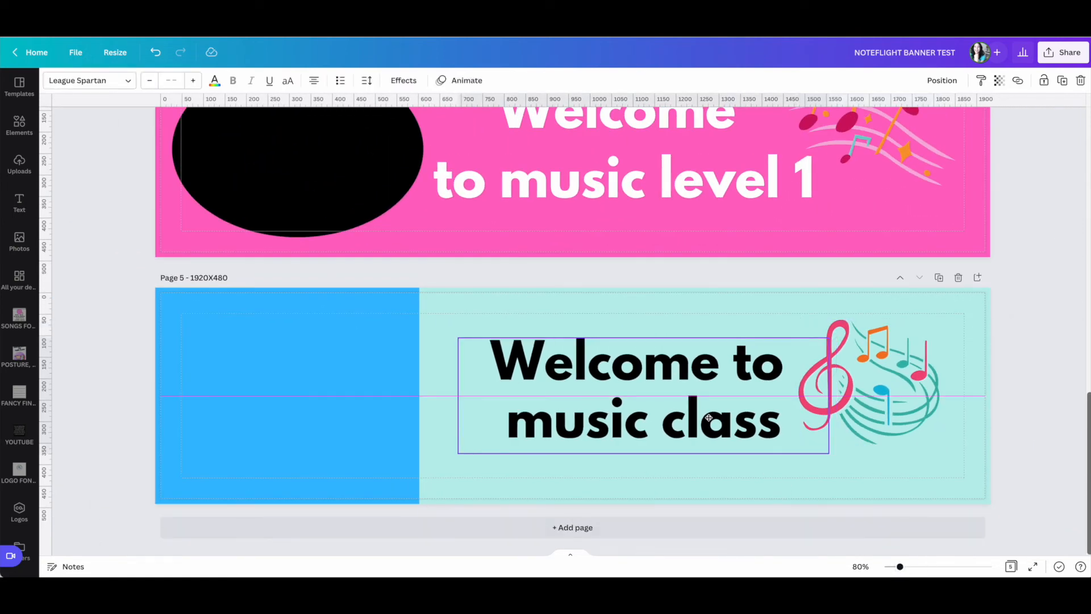
pyautogui.click(888, 420)
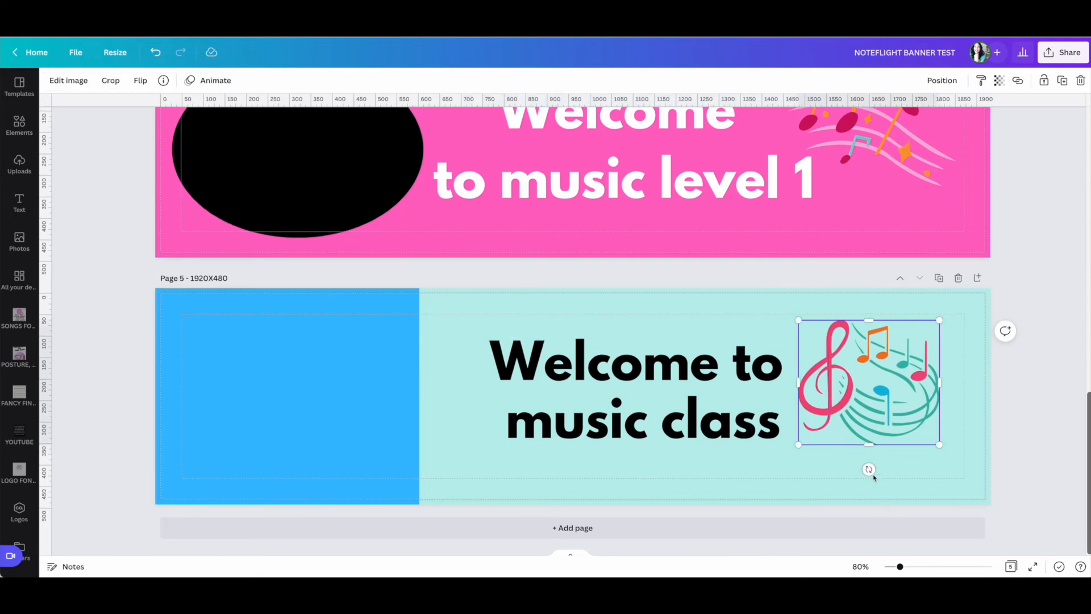
pyautogui.moveTo(869, 469); pyautogui.dragTo(856, 470)
pyautogui.click(691, 458)
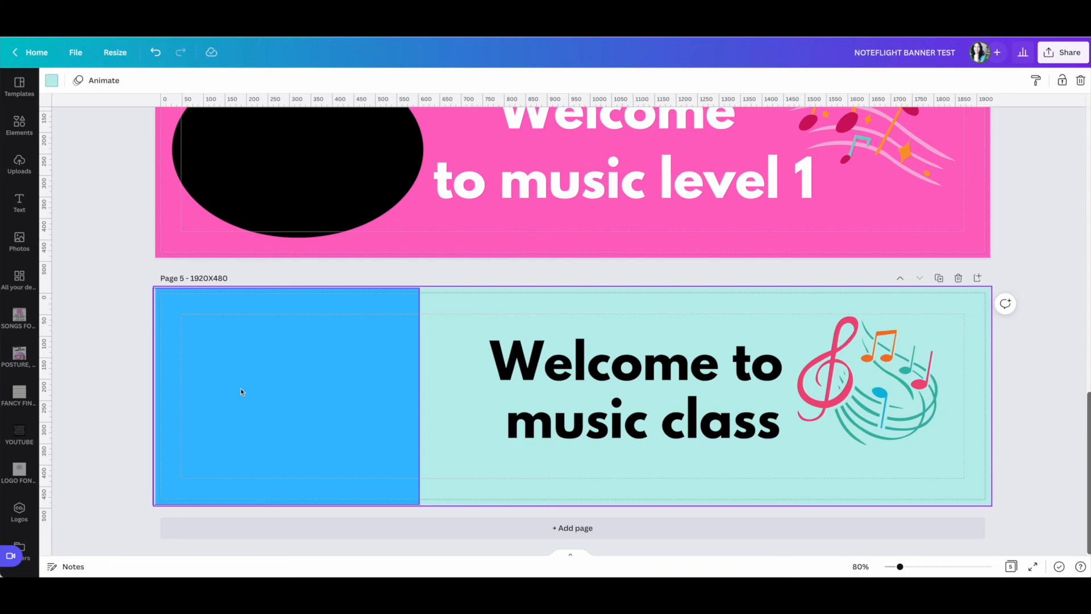
# Download only page 5 of the design as a JPG at 1920 × 480 px.
pyautogui.click(1050, 56)
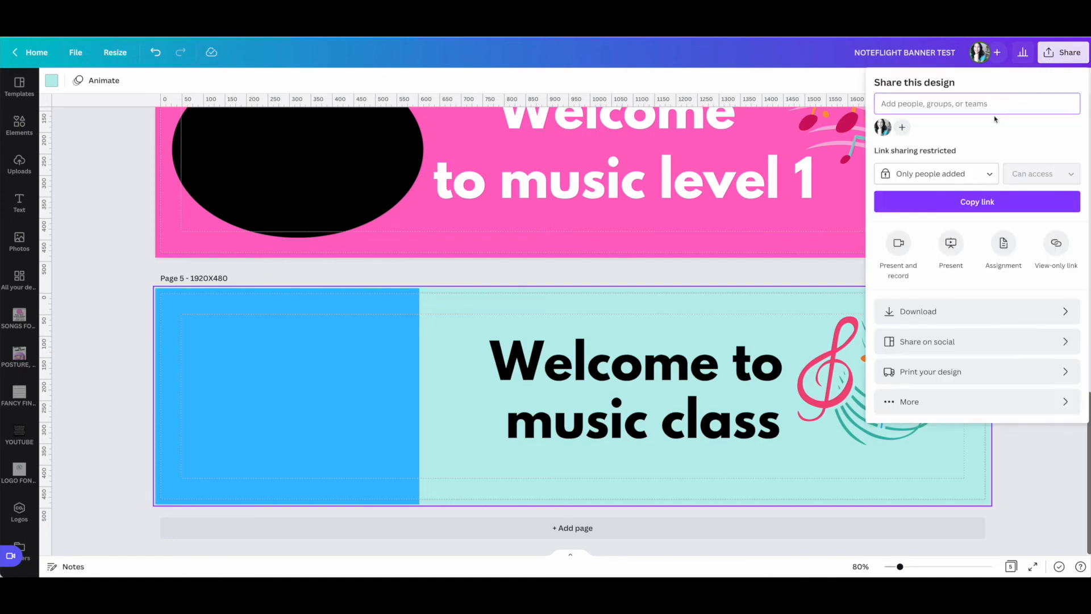
pyautogui.click(953, 314)
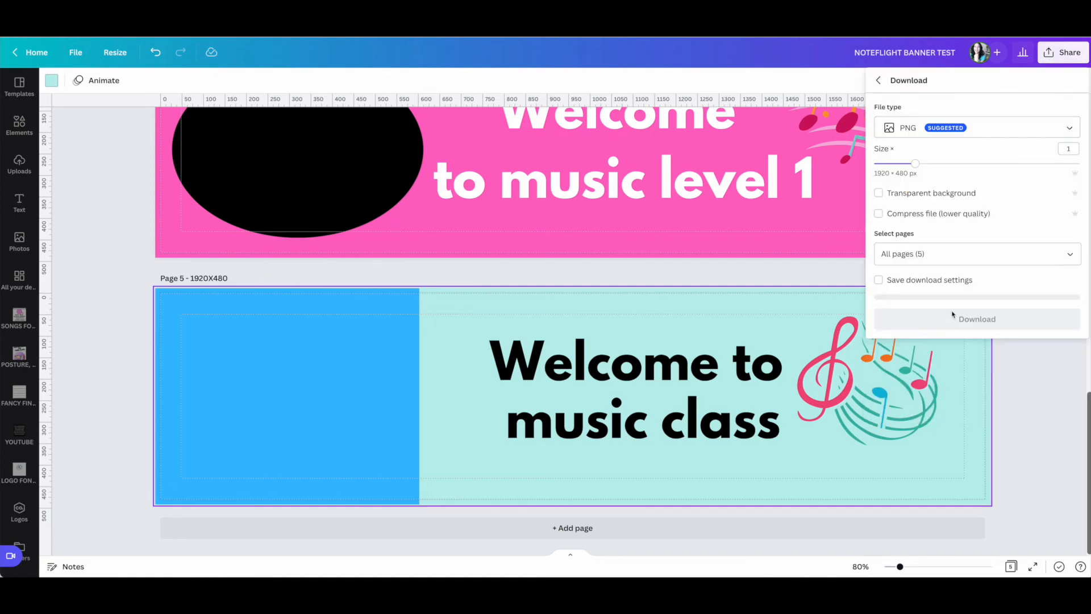
pyautogui.click(1018, 132)
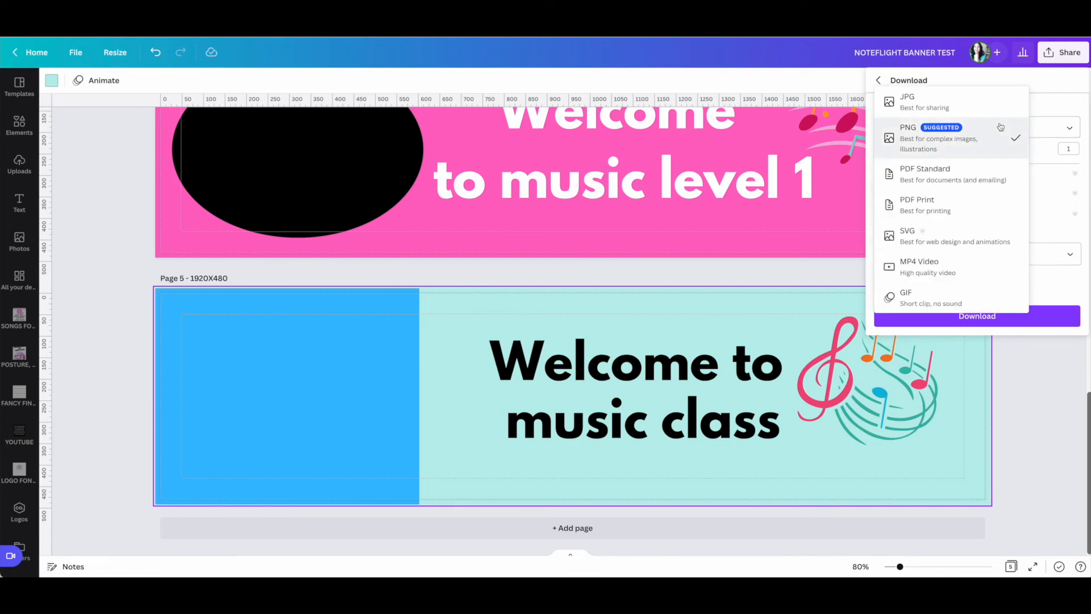
pyautogui.click(967, 112)
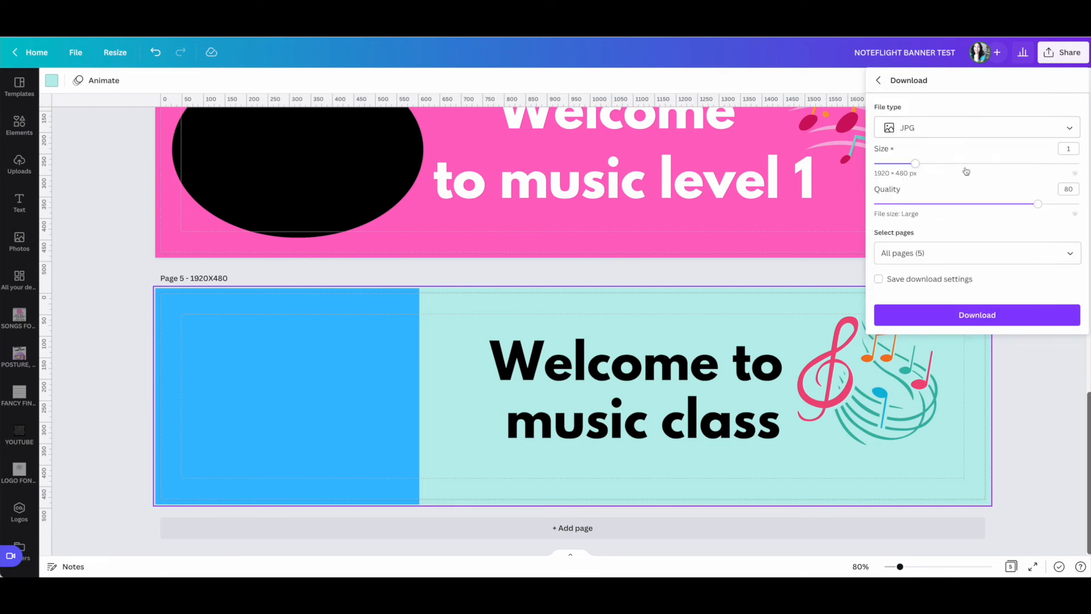
pyautogui.click(1064, 256)
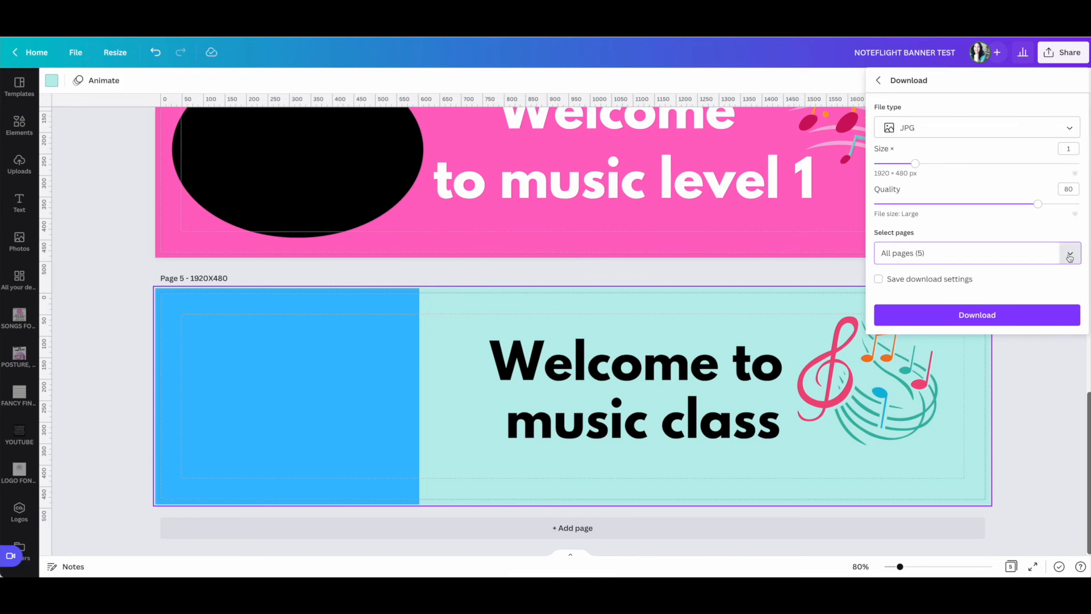
pyautogui.scroll(-2, 1044, 380)
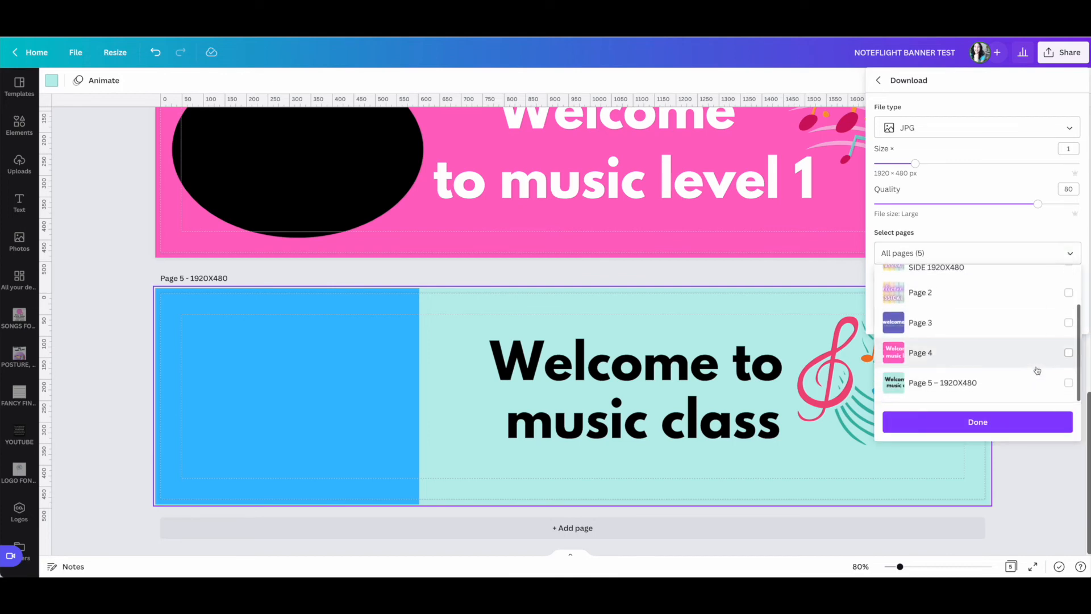
pyautogui.click(1069, 384)
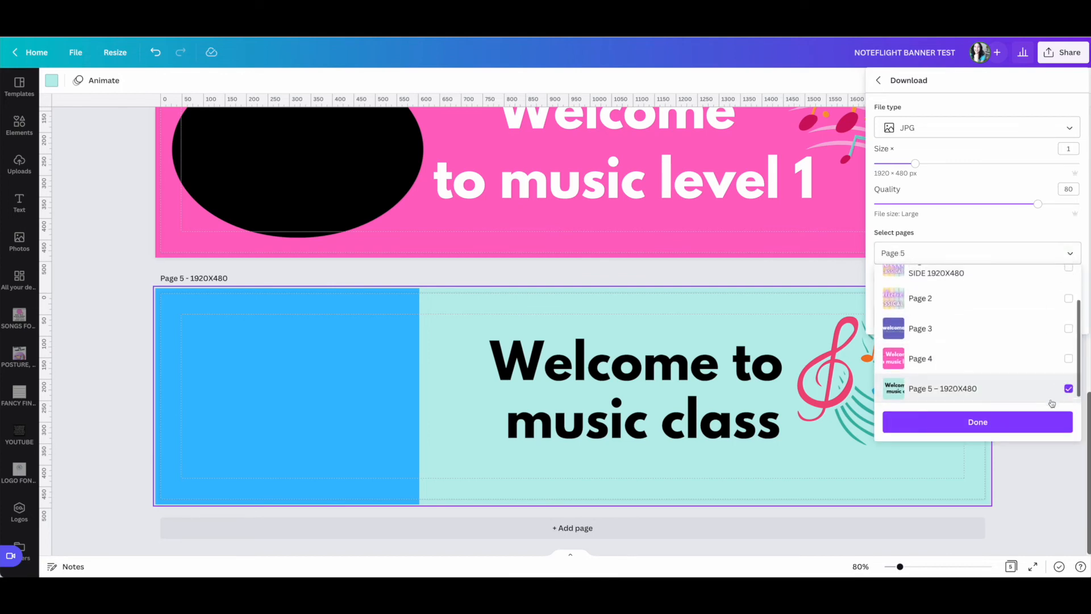
pyautogui.click(1023, 423)
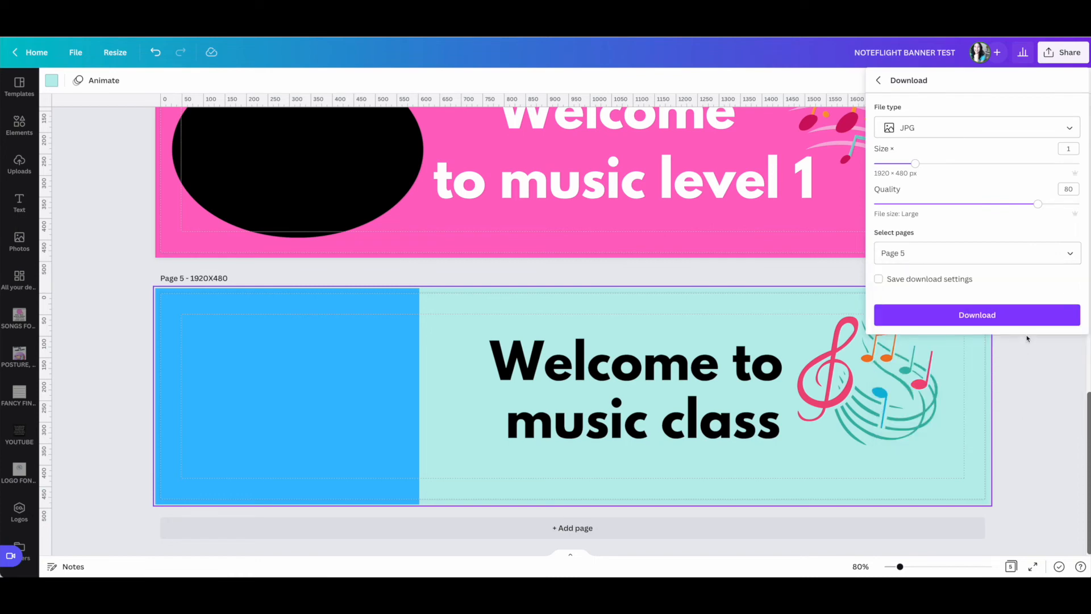
pyautogui.click(998, 316)
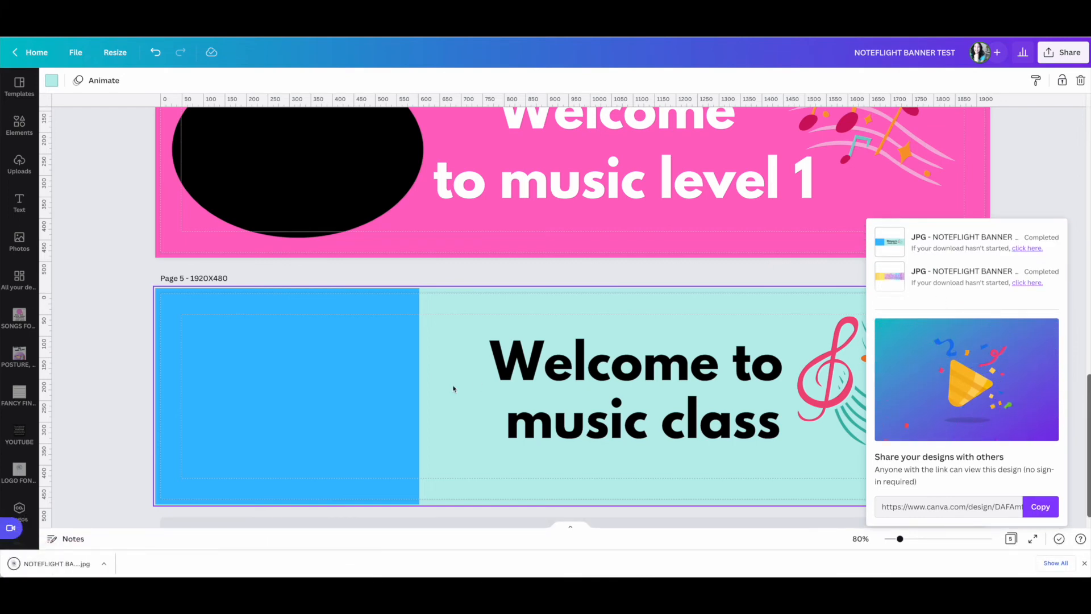
# Reveal the downloaded banner JPG in Finder, then return to the Canva design.
pyautogui.click(104, 564)
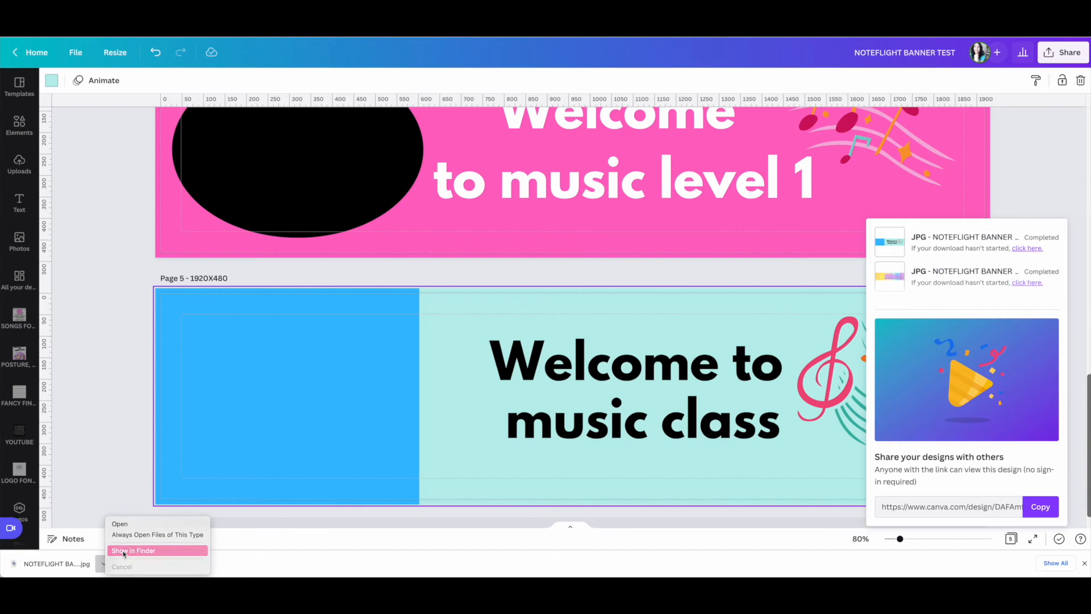
pyautogui.click(124, 551)
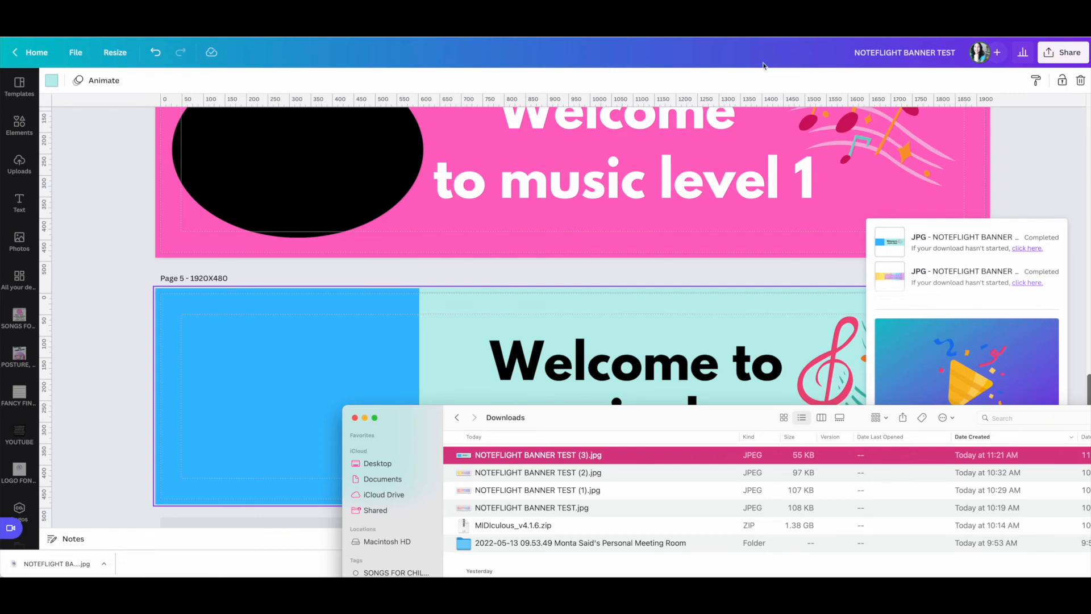
pyautogui.click(349, 323)
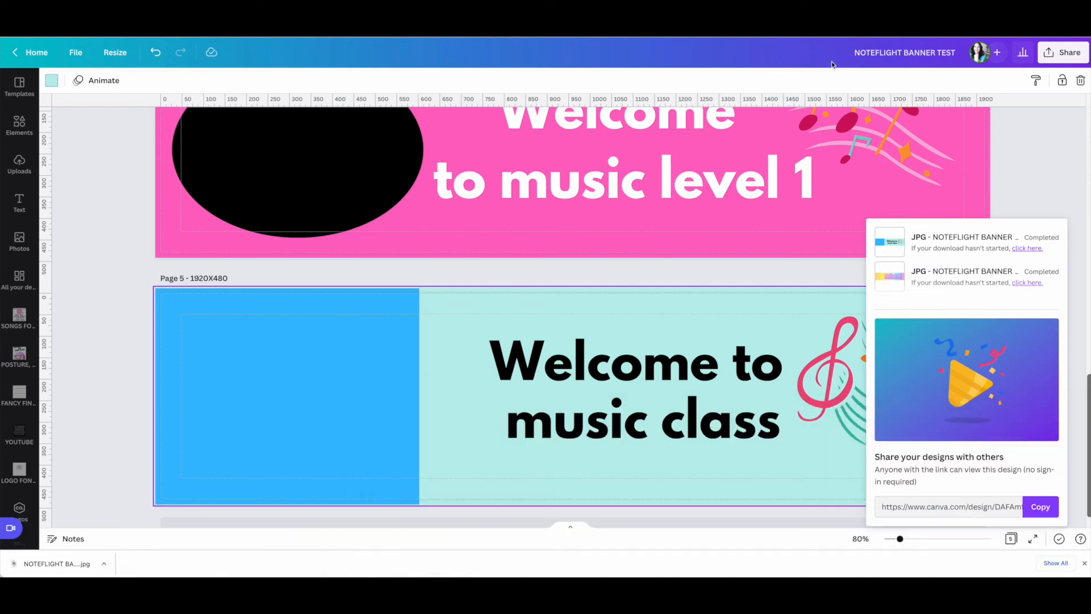
# Switch to Noteflight and upload NOTEFLIGHT BANNER TEST (3).jpg from Downloads as the PIANO 1 collection's cover.
pyautogui.hotkey('ctrl', 'Tab')
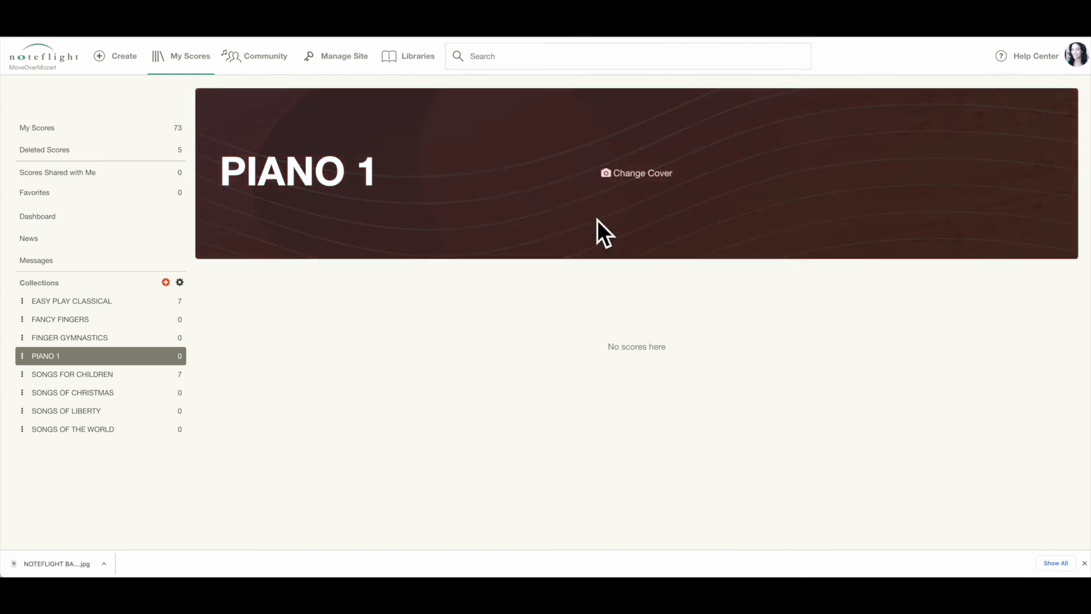
pyautogui.click(633, 175)
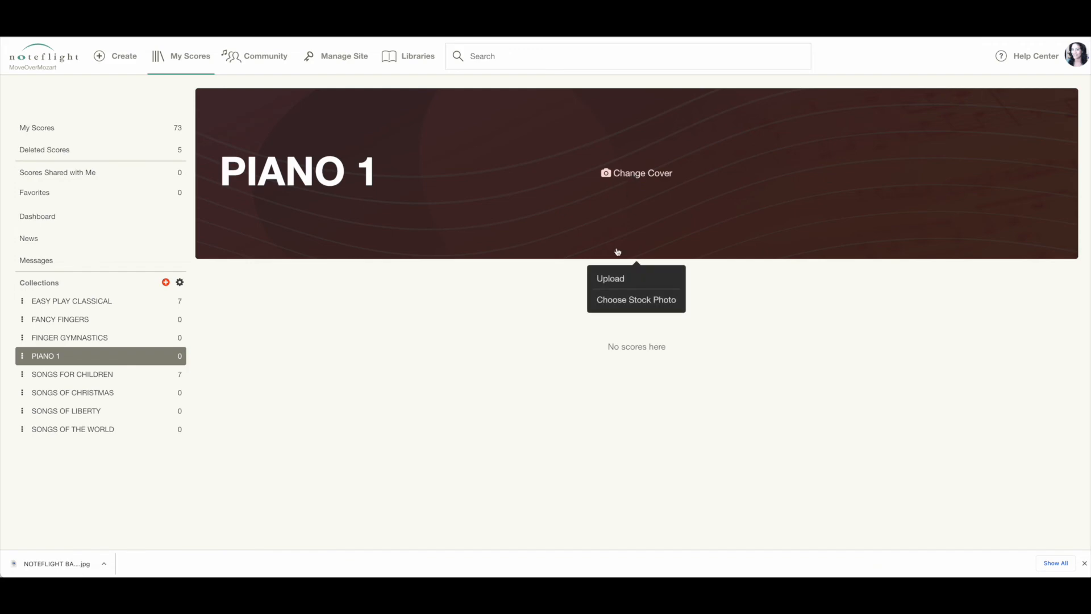
pyautogui.click(618, 281)
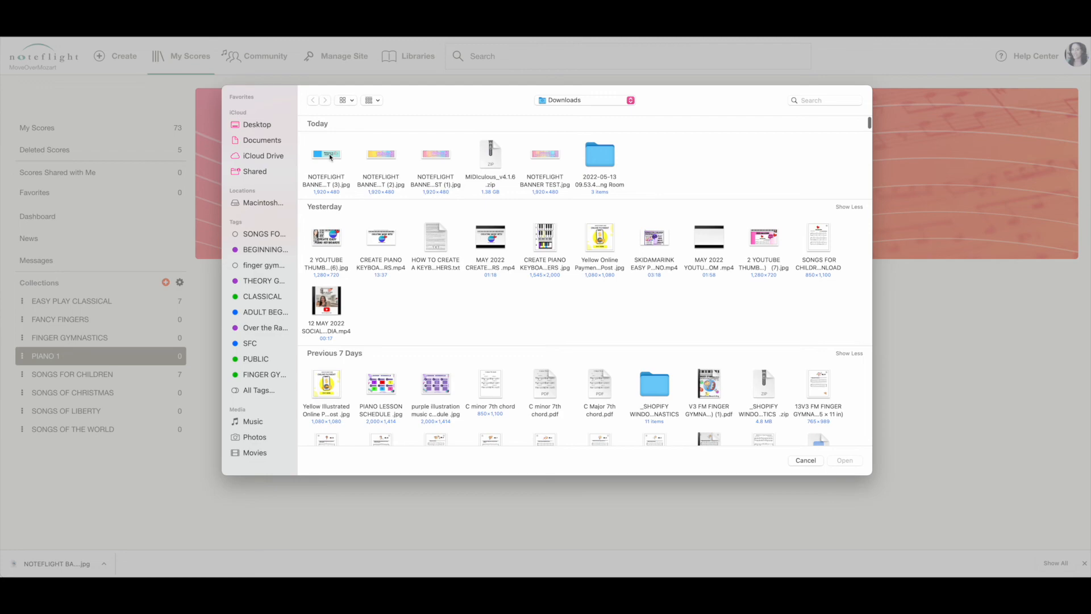
pyautogui.click(330, 157)
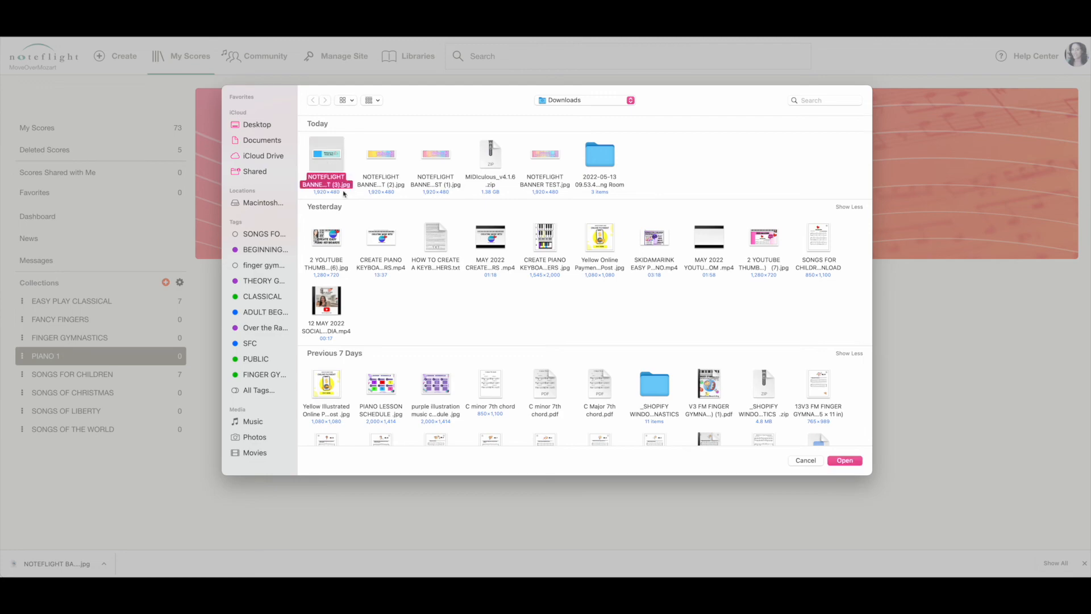
pyautogui.click(844, 460)
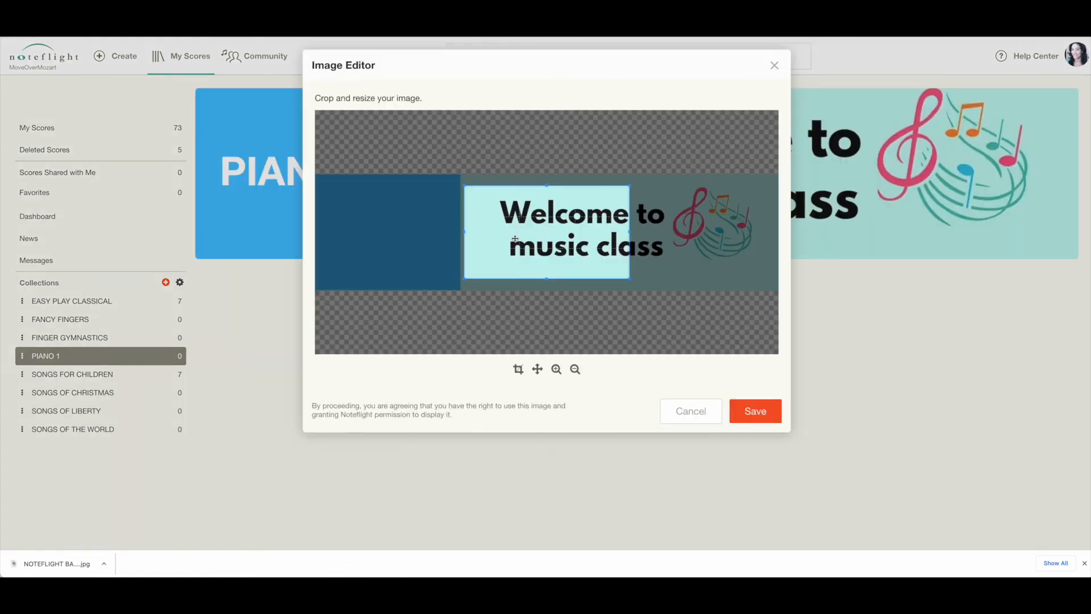
# Enlarge the cover's crop frame to span most of the banner, including the blue block, text and clef graphic, and save the cover.
pyautogui.moveTo(499, 236)
pyautogui.mouseDown()
pyautogui.moveTo(365, 226)
pyautogui.moveTo(502, 226)
pyautogui.mouseUp()
pyautogui.moveTo(634, 269); pyautogui.dragTo(769, 345)
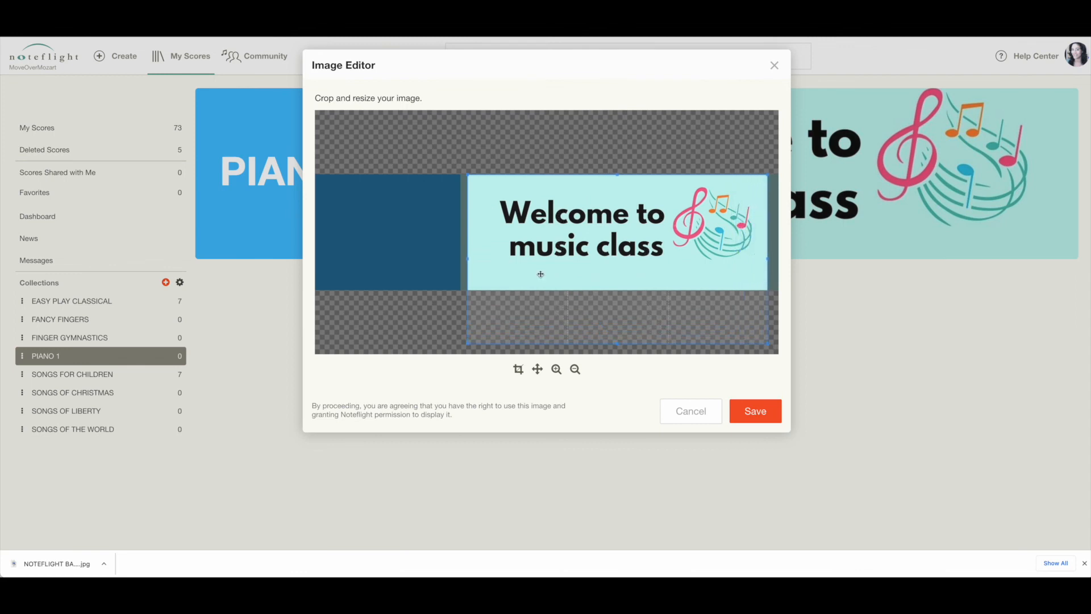
pyautogui.moveTo(467, 260); pyautogui.dragTo(402, 258)
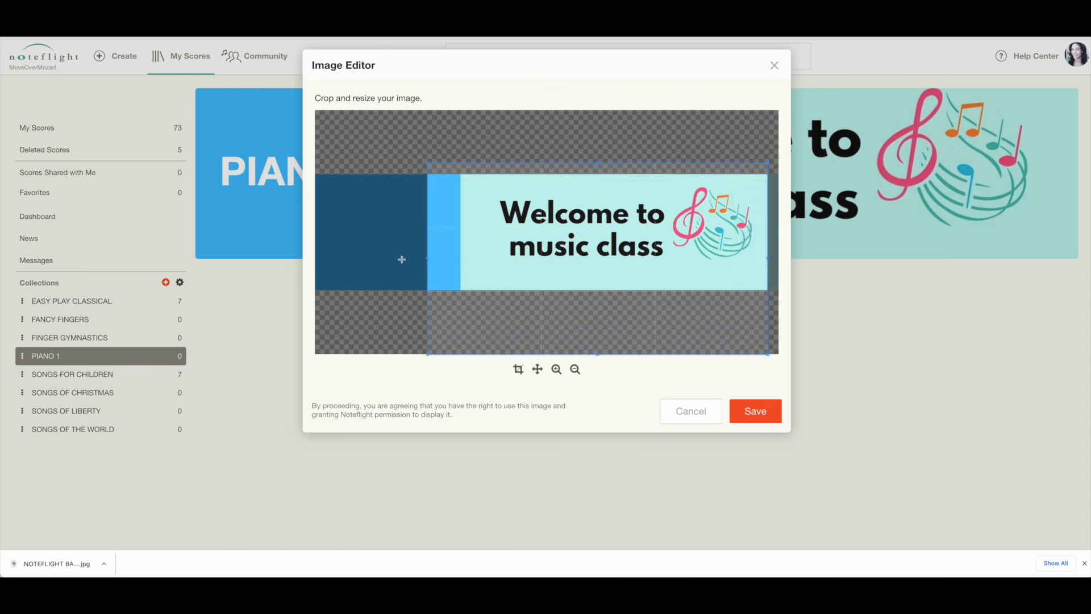
pyautogui.moveTo(516, 273); pyautogui.dragTo(477, 272)
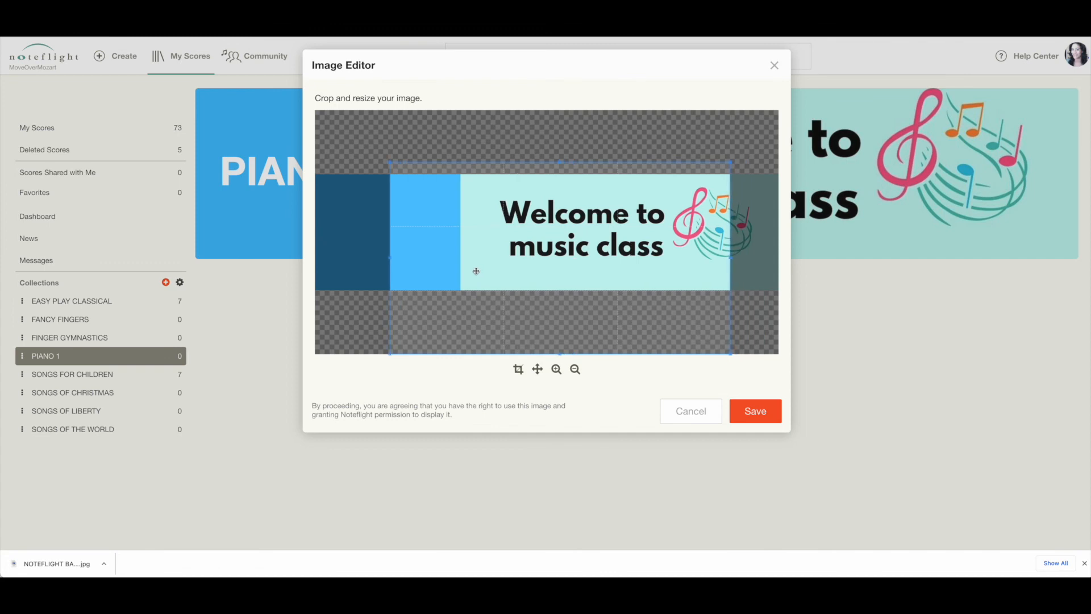
pyautogui.moveTo(391, 163); pyautogui.dragTo(336, 142)
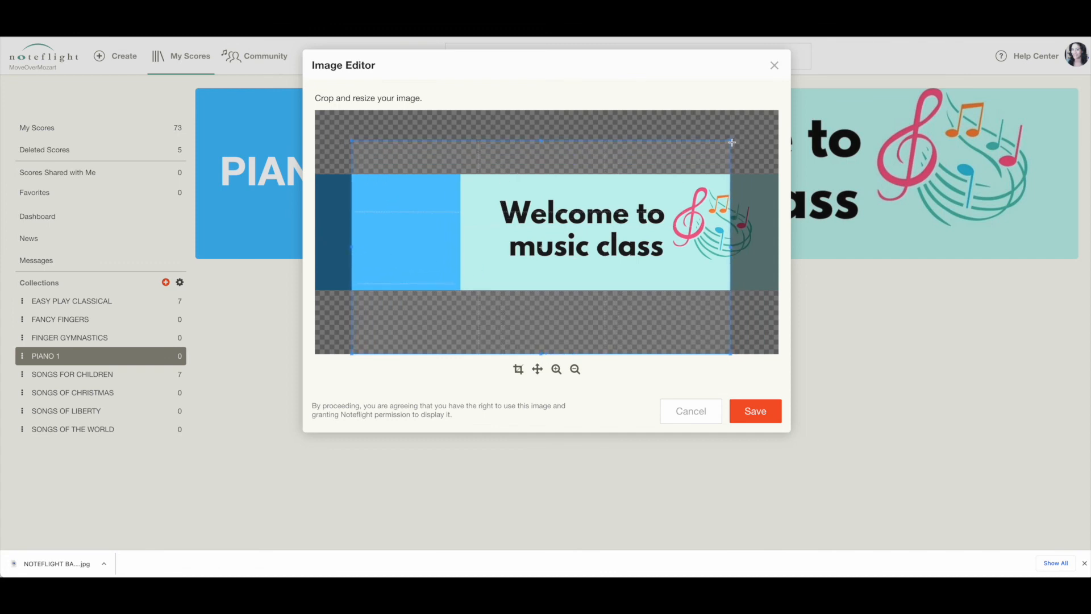
pyautogui.moveTo(732, 141); pyautogui.dragTo(810, 115)
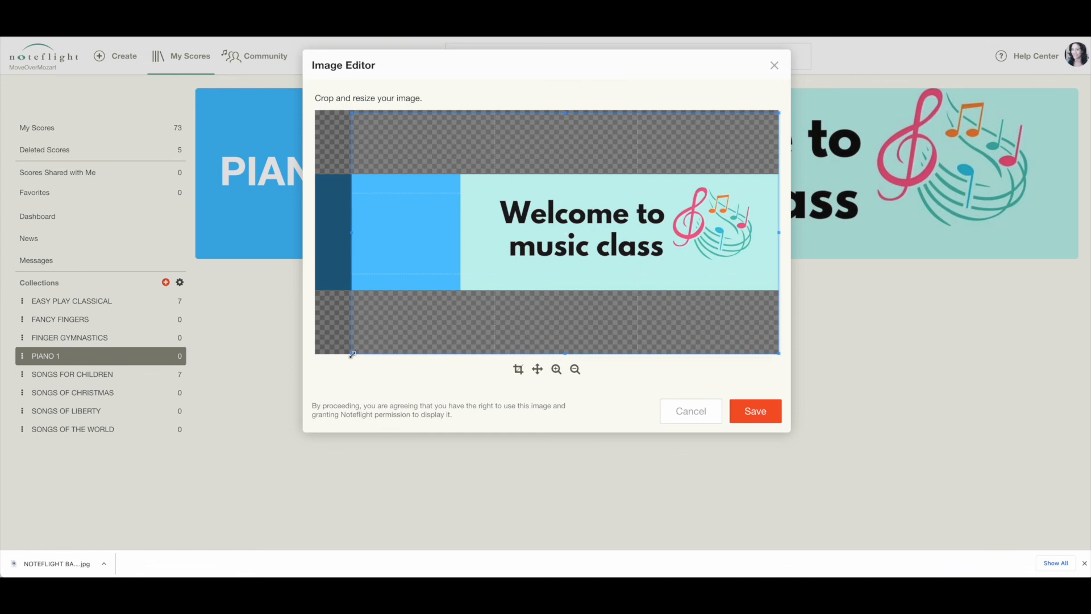
pyautogui.moveTo(385, 309); pyautogui.dragTo(369, 310)
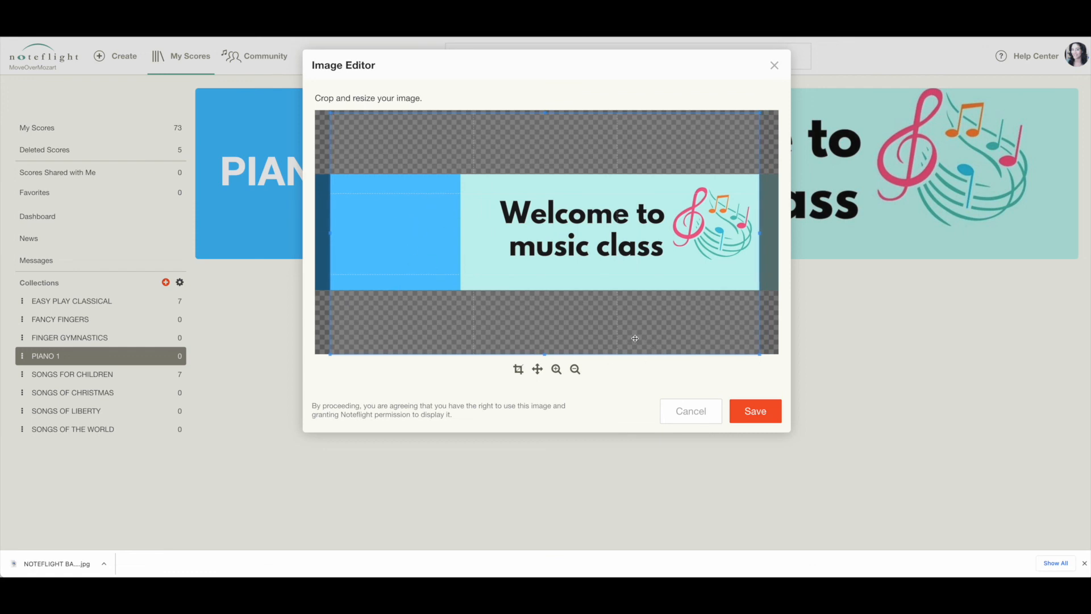
pyautogui.click(754, 413)
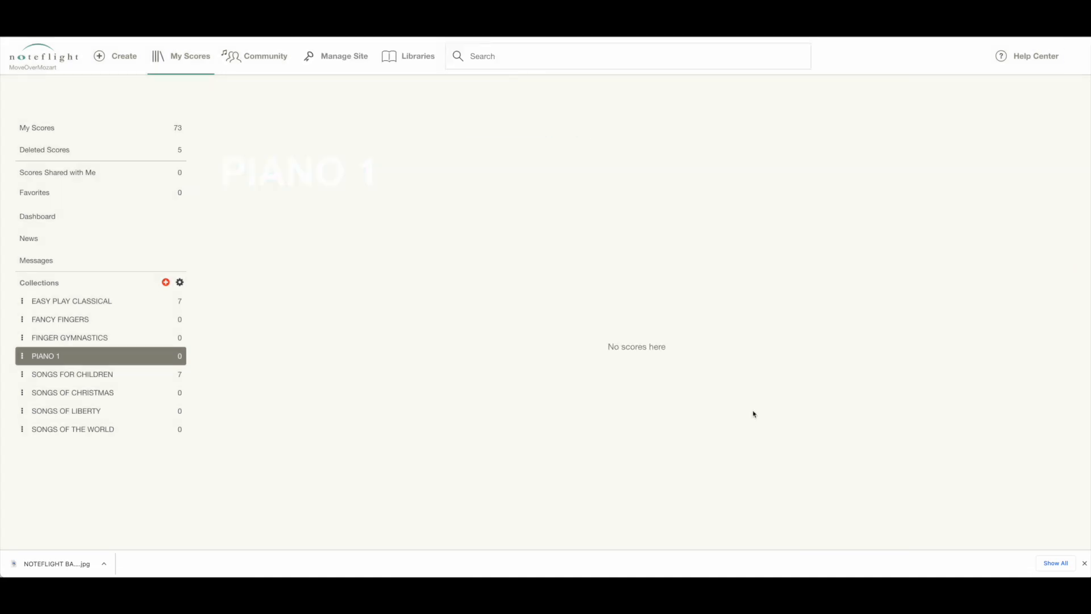